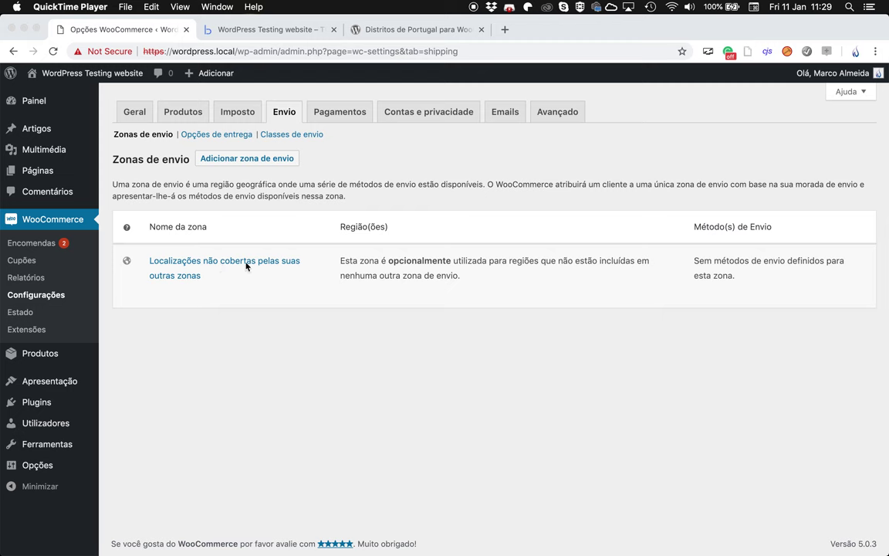
# Step: Add a Taxa fixa shipping method to the zone "Localizações não cobertas pelas suas outras zonas"
pyautogui.click(296, 291)
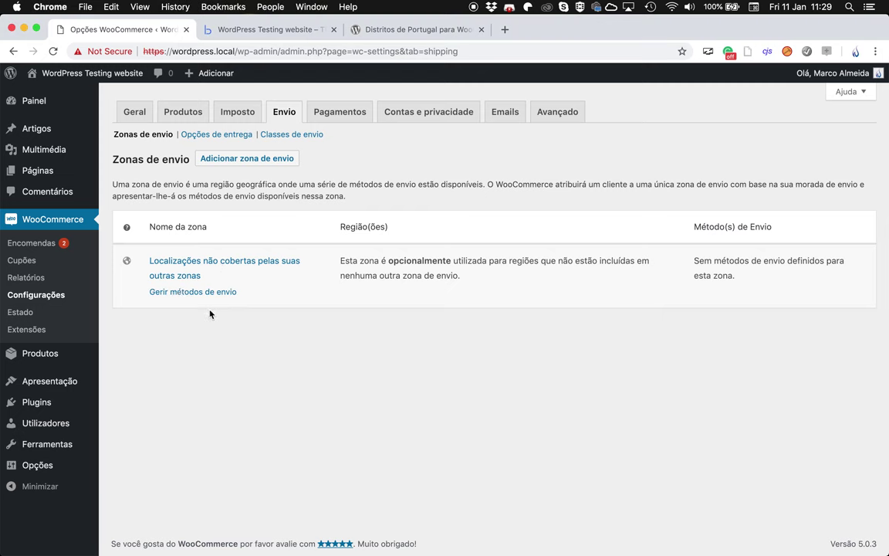
pyautogui.click(183, 265)
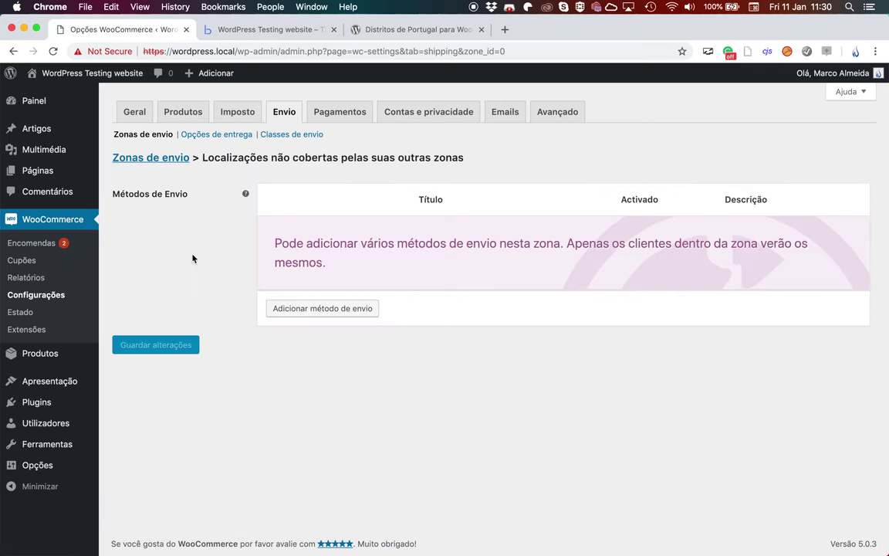
pyautogui.click(345, 312)
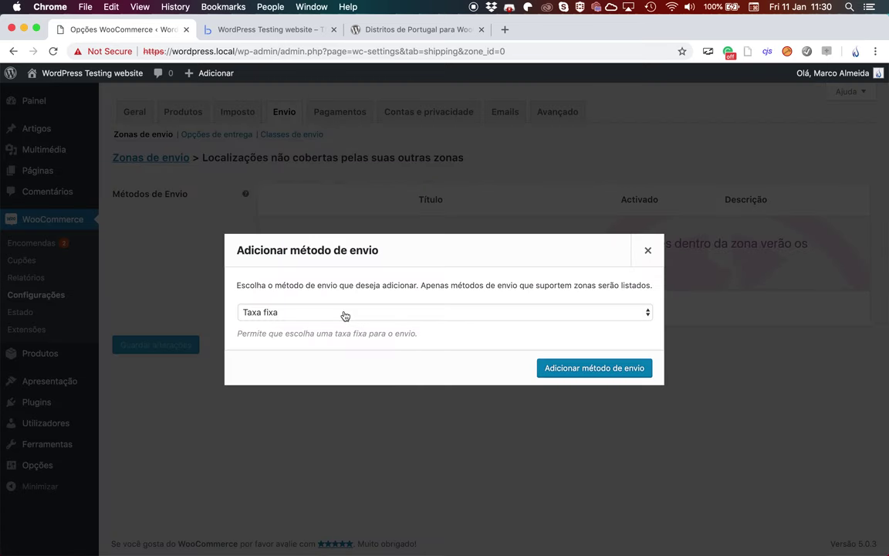
pyautogui.click(610, 368)
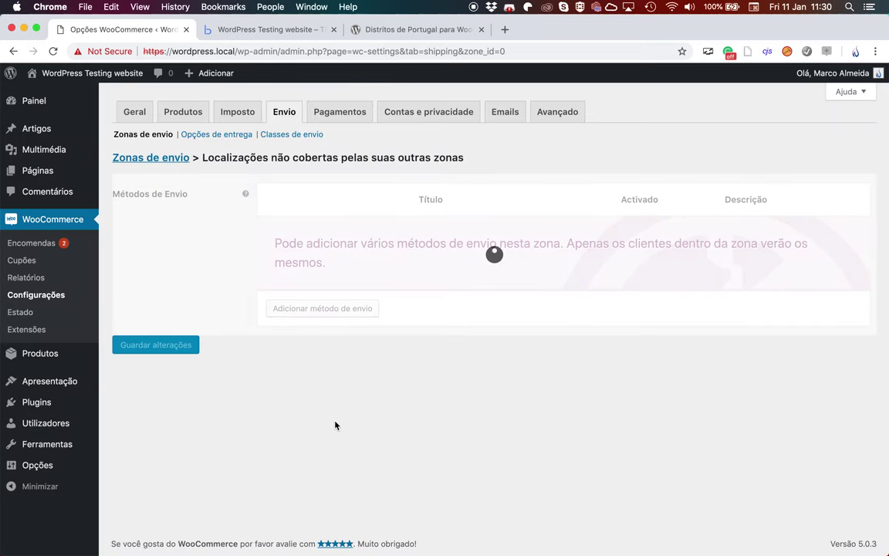
# Step: Title the flat-rate method "Taxa fixa - Resto do mundo", set its tax status to Nenhum and its cost to 50, and save
pyautogui.click(307, 249)
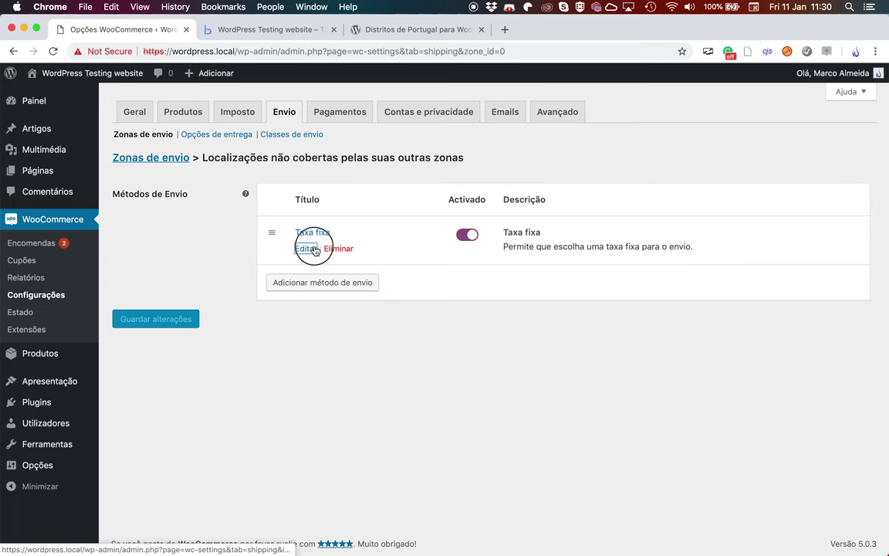
pyautogui.click(387, 157)
pyautogui.write('- Resto do mundo')
pyautogui.click(357, 196)
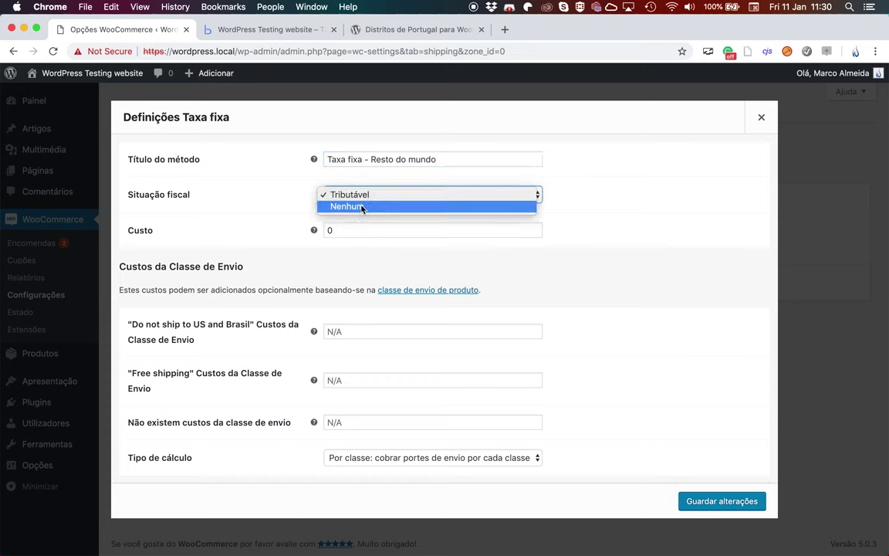
pyautogui.click(360, 228)
pyautogui.press('Left')
pyautogui.write('5')
pyautogui.click(375, 195)
pyautogui.click(373, 206)
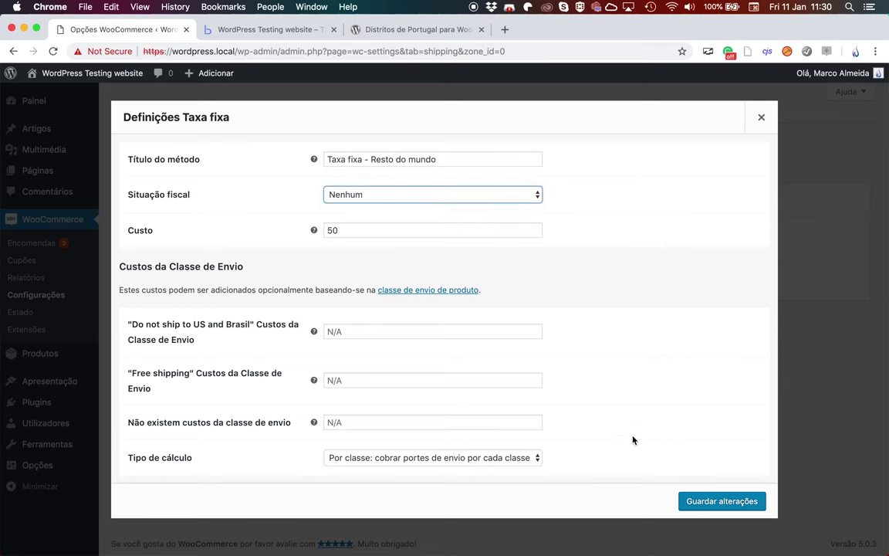
pyautogui.click(725, 500)
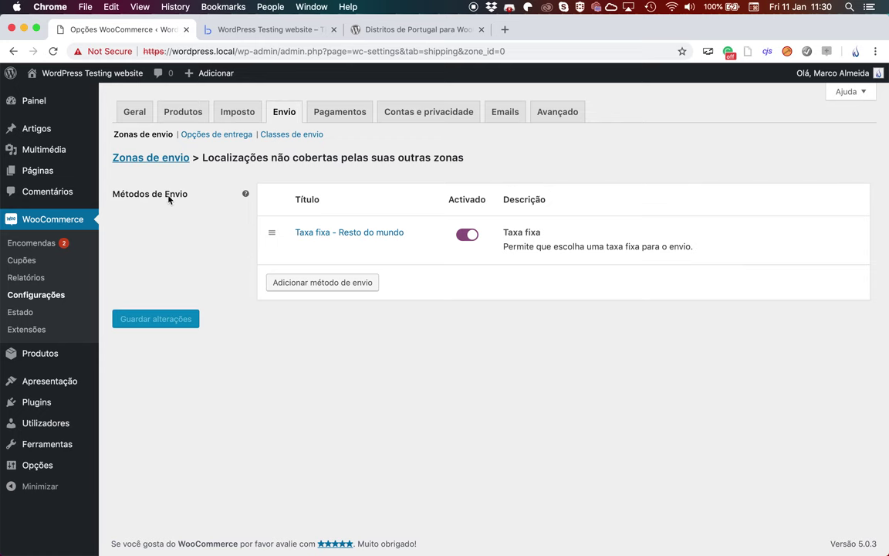
# Step: Start a new shipping zone named "Portugal" and assign the region Portugal to it
pyautogui.click(148, 156)
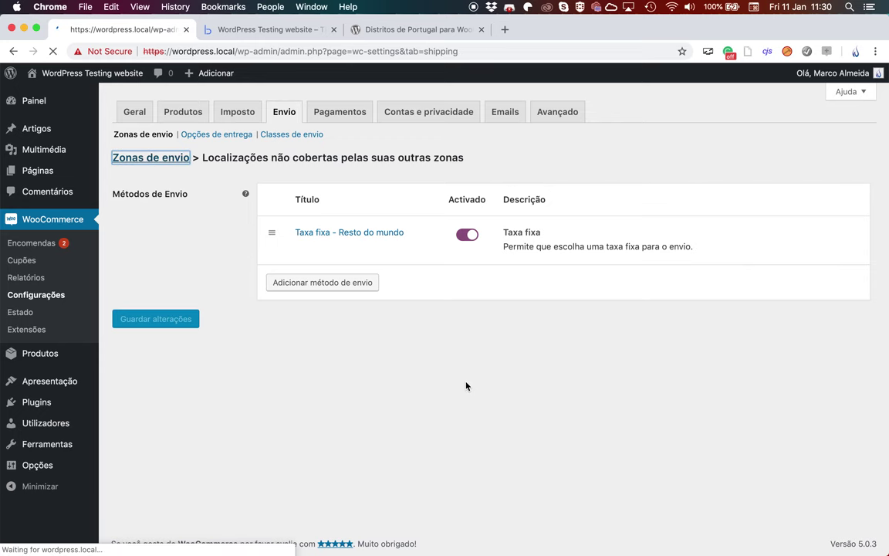
pyautogui.click(276, 161)
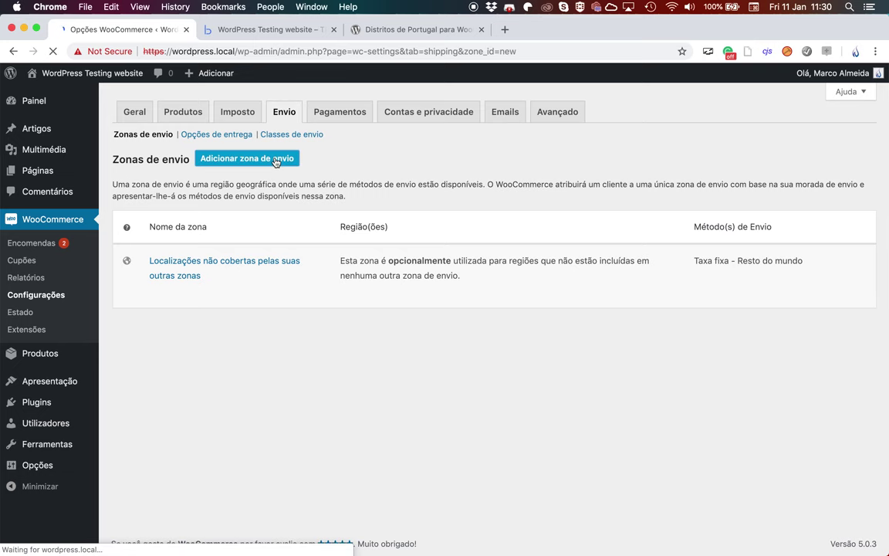
pyautogui.click(306, 194)
pyautogui.write('Portugal')
pyautogui.click(322, 235)
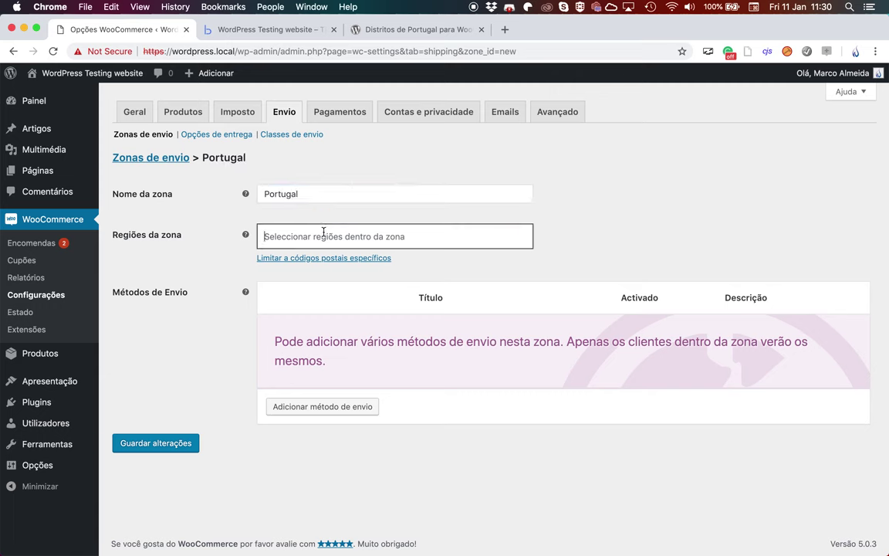
pyautogui.write('oprt')
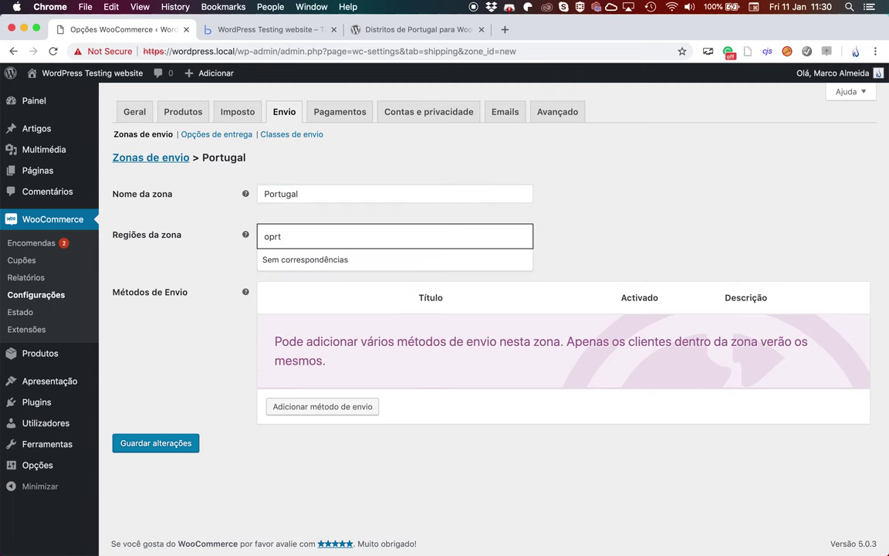
pyautogui.press('BackSpace')
pyautogui.press('BackSpace')
pyautogui.press('BackSpace')
pyautogui.press('BackSpace')
pyautogui.write('port')
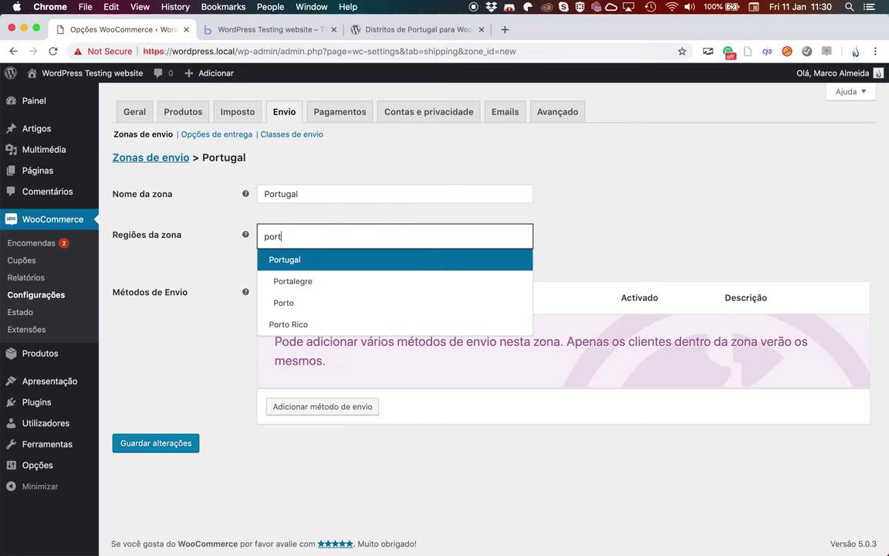
pyautogui.press('Return')
# Step: Add a Taxa fixa shipping method to the Portugal zone with tax status Nenhum and cost 20, and save it
pyautogui.click(347, 405)
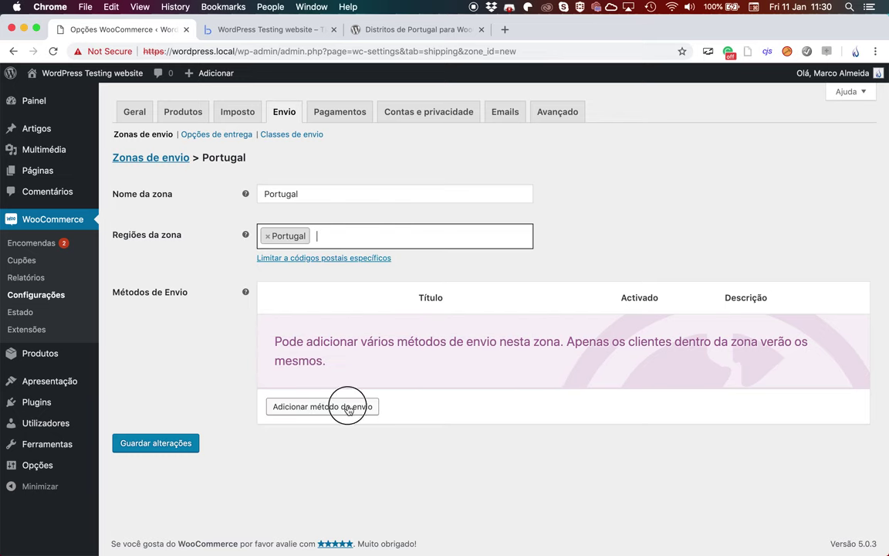
pyautogui.click(601, 372)
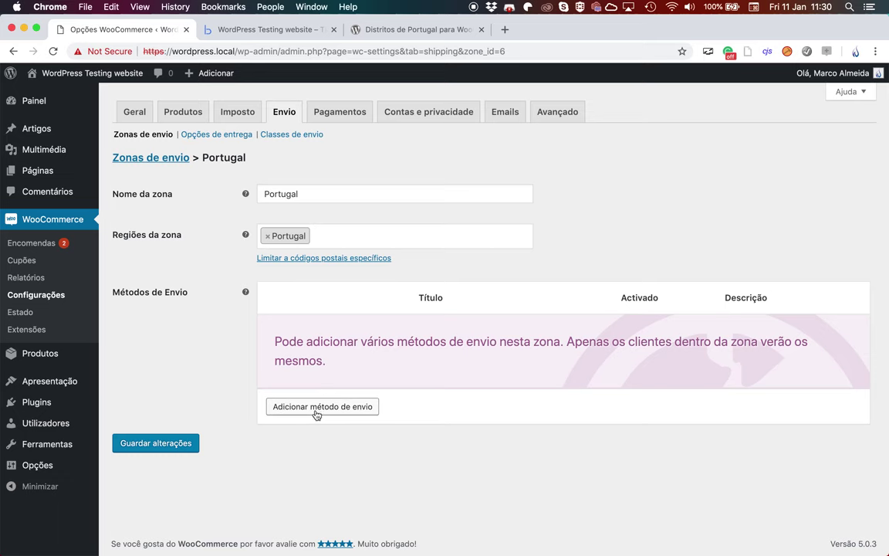
pyautogui.click(305, 345)
pyautogui.click(382, 194)
pyautogui.click(378, 206)
pyautogui.doubleClick(353, 230)
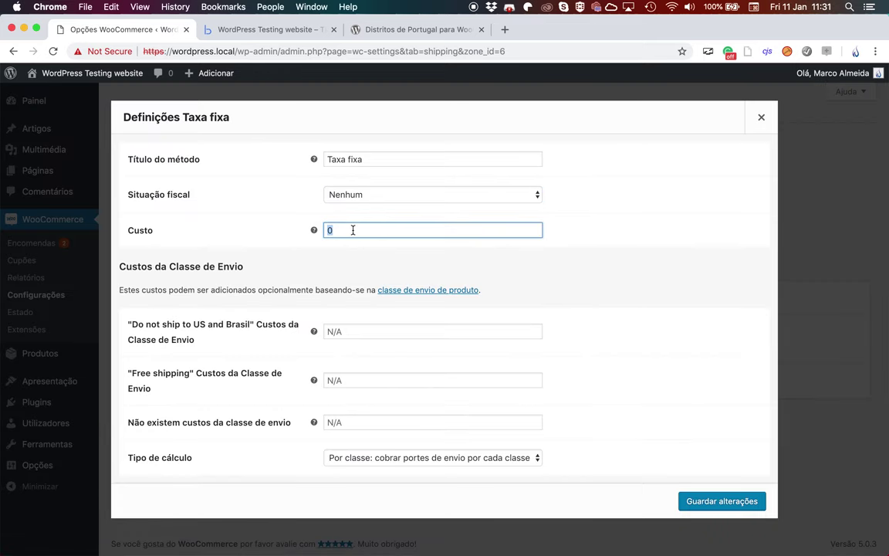
pyautogui.write('20')
pyautogui.click(722, 501)
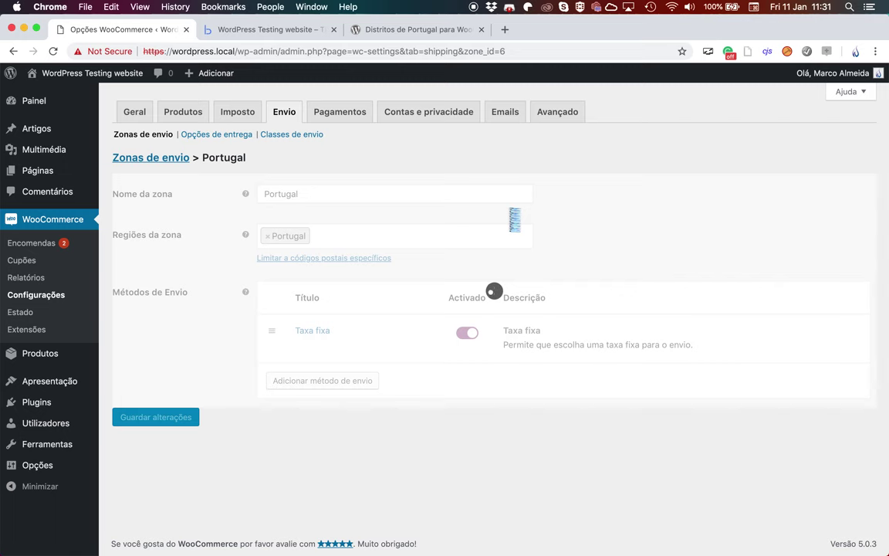
# Step: Retitle the Portugal zone's flat-rate method "Taxa fixa - Portugal continental" and save it
pyautogui.click(150, 157)
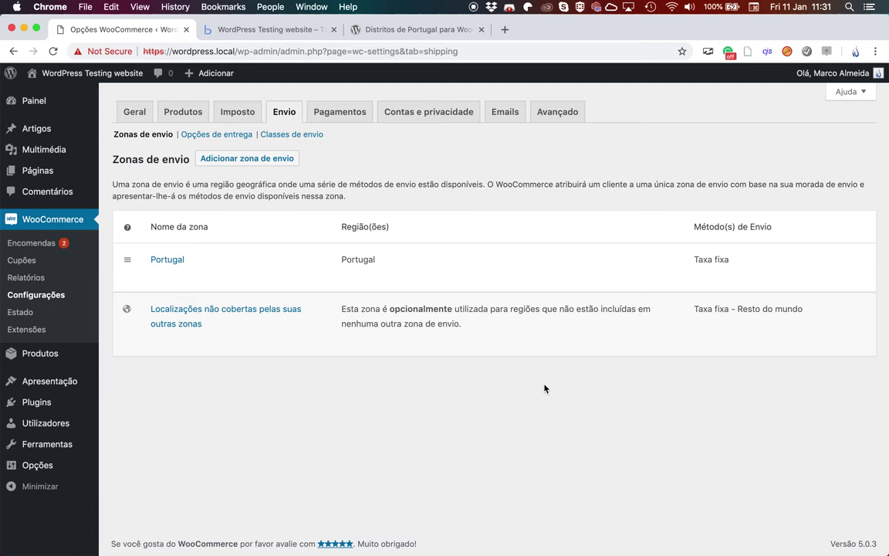
pyautogui.click(162, 276)
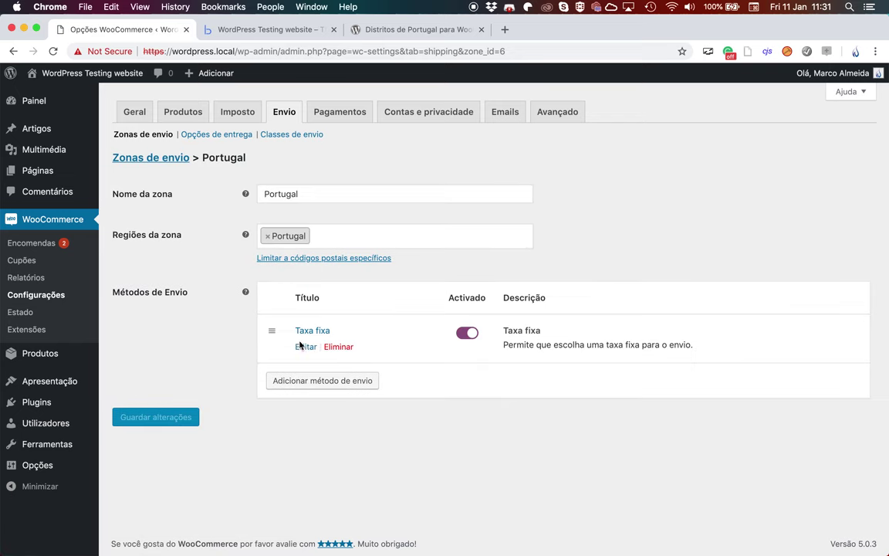
pyautogui.click(305, 347)
pyautogui.click(405, 163)
pyautogui.write('- Portugal continetal')
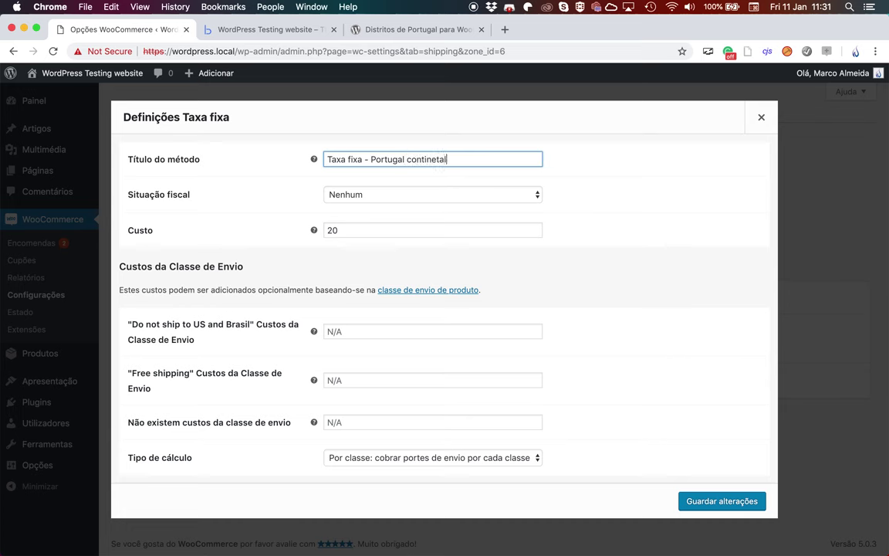
pyautogui.press('BackSpace')
pyautogui.press('BackSpace')
pyautogui.write('ntal')
pyautogui.press('Return')
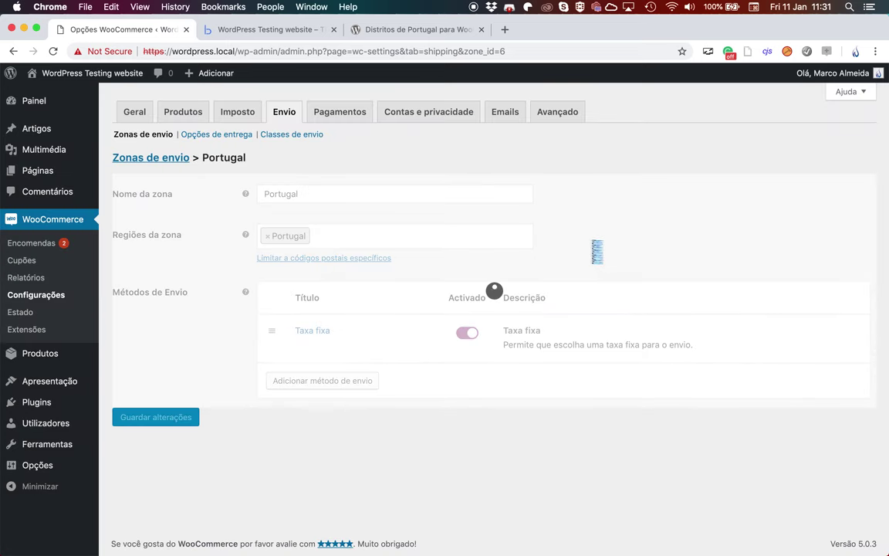
# Step: Switch to the storefront, put the Patient Ninja product in the cart, and check the shipping in the cart totals
pyautogui.hotkey('ctrl', 'Tab')
pyautogui.scroll(-5, 377, 358)
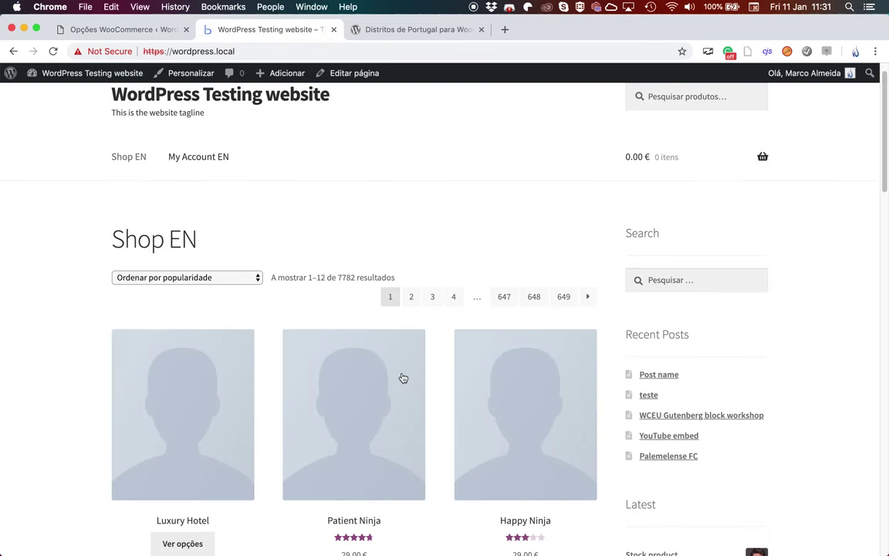
pyautogui.click(360, 381)
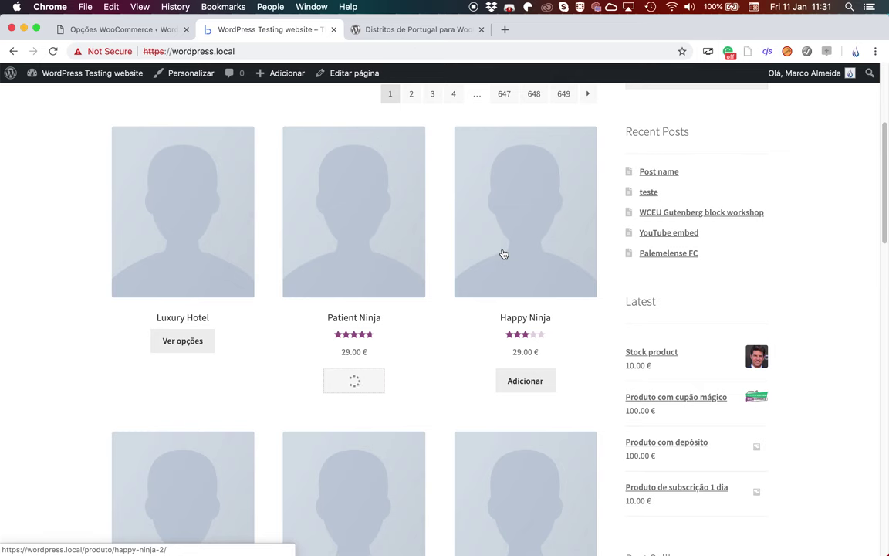
pyautogui.click(516, 264)
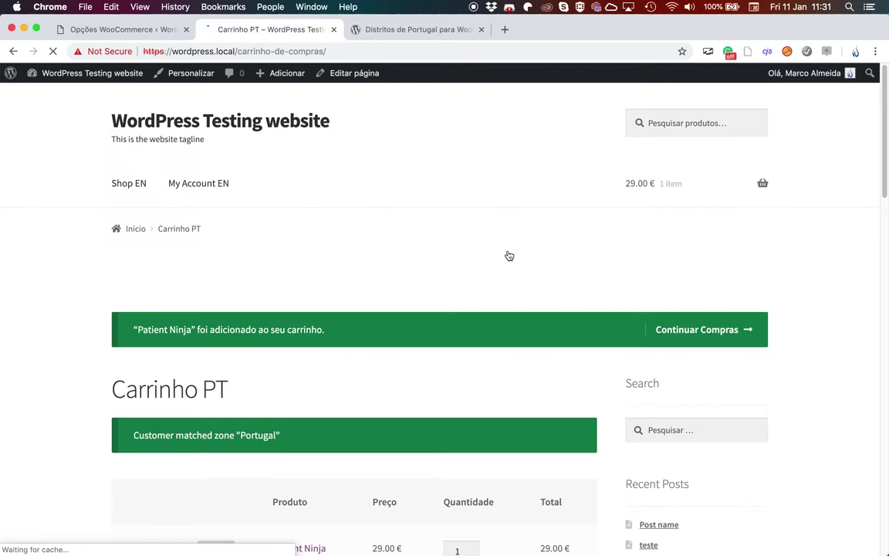
pyautogui.scroll(-5, 507, 255)
pyautogui.scroll(-3, 506, 253)
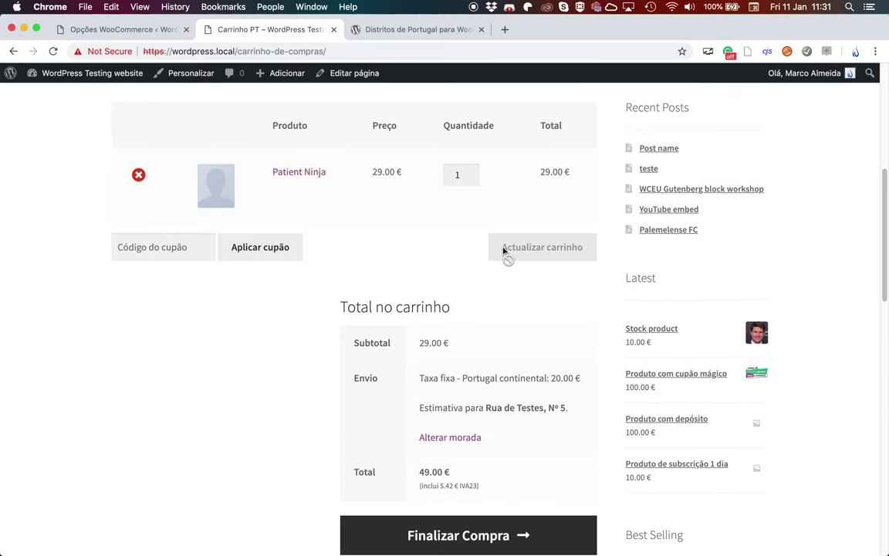
# Step: Change the cart's shipping country to Estados Unidos (US) and update the shipping estimate
pyautogui.click(465, 438)
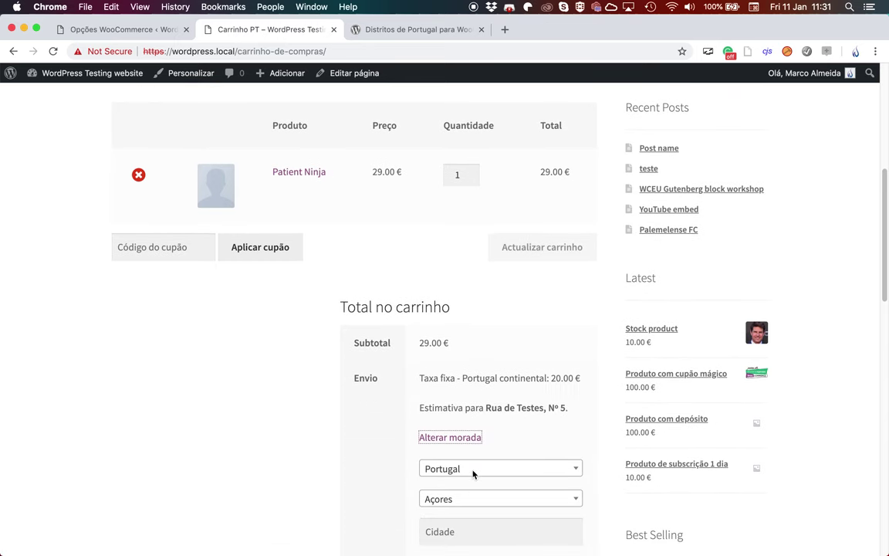
pyautogui.click(473, 472)
pyautogui.write('est')
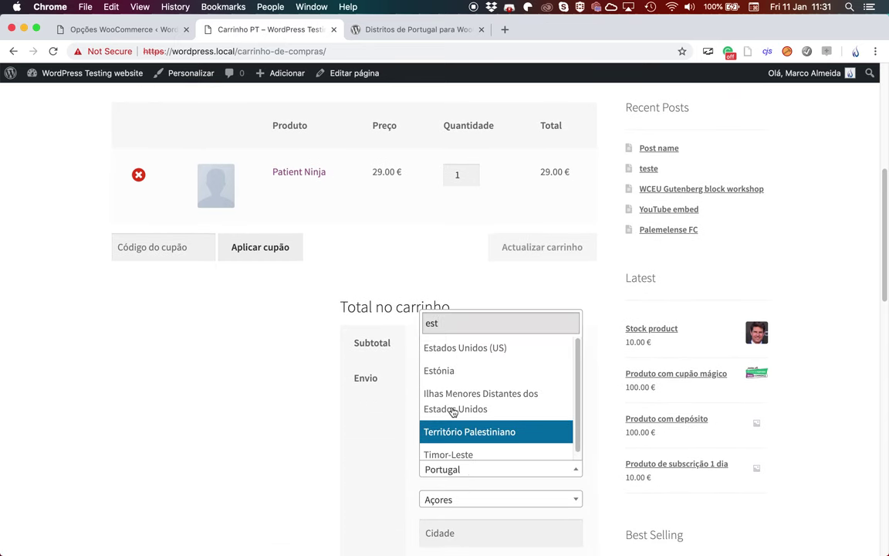
pyautogui.click(463, 356)
pyautogui.scroll(-3, 464, 360)
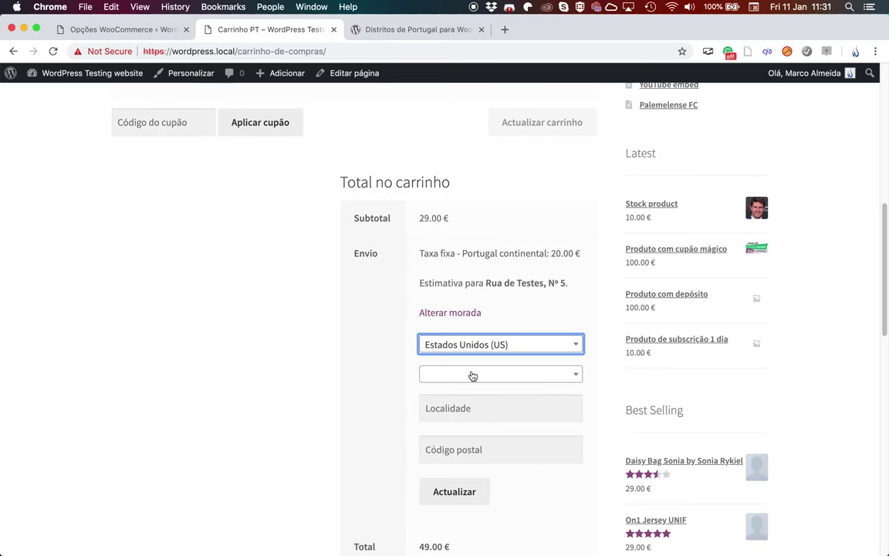
pyautogui.click(452, 495)
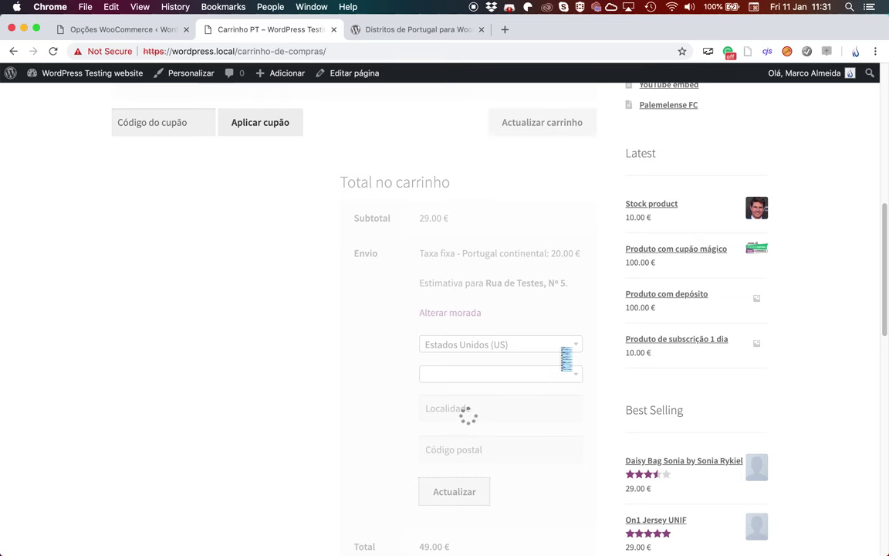
# Step: Set the cart's shipping country to Portugal, update the estimate, and check the resulting shipping cost
pyautogui.click(451, 327)
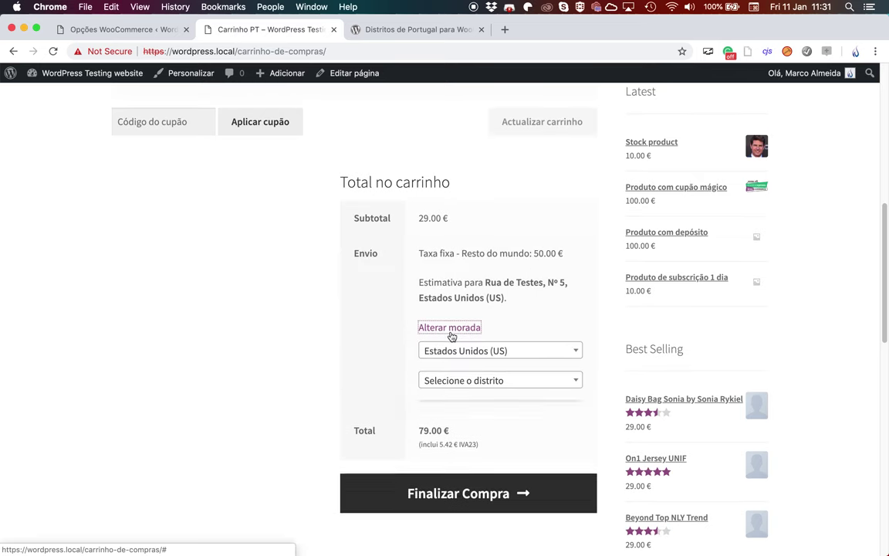
pyautogui.click(464, 359)
pyautogui.write('port')
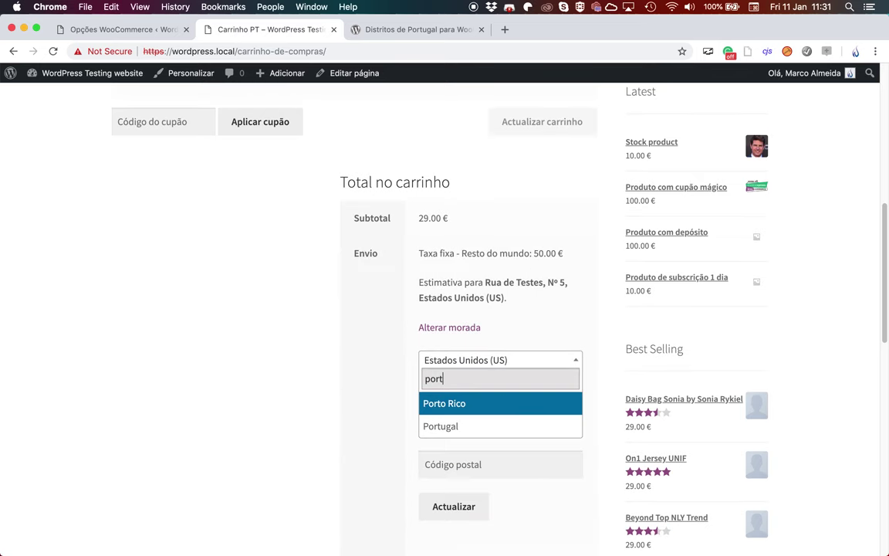
pyautogui.click(436, 423)
pyautogui.click(432, 504)
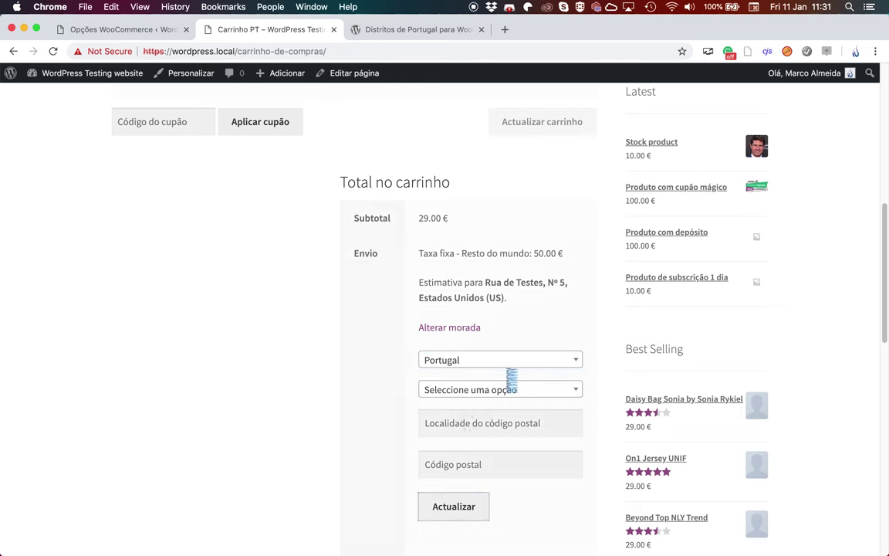
pyautogui.doubleClick(562, 254)
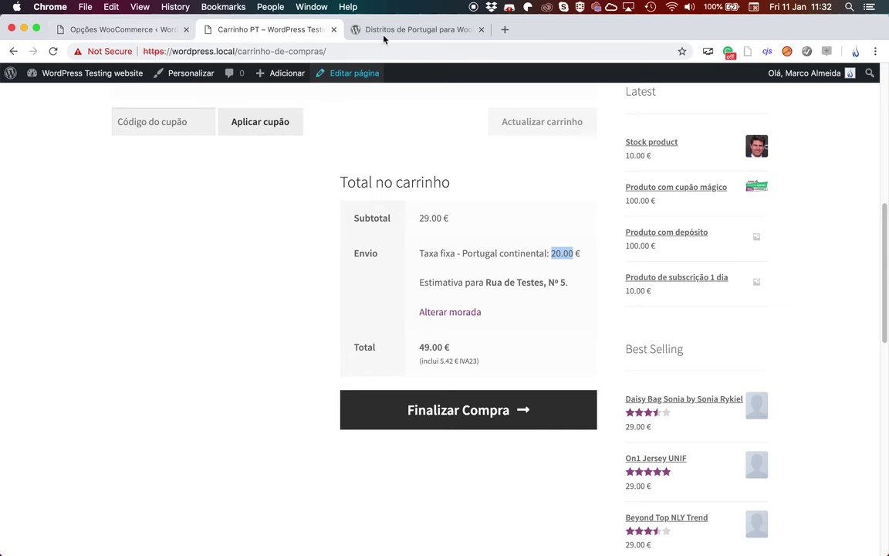
# Step: Look over the plugin page for "Distritos de Portugal para WooCommerce" and return to the Portugal zone settings
pyautogui.click(351, 30)
pyautogui.scroll(-2, 345, 371)
pyautogui.tripleClick(318, 356)
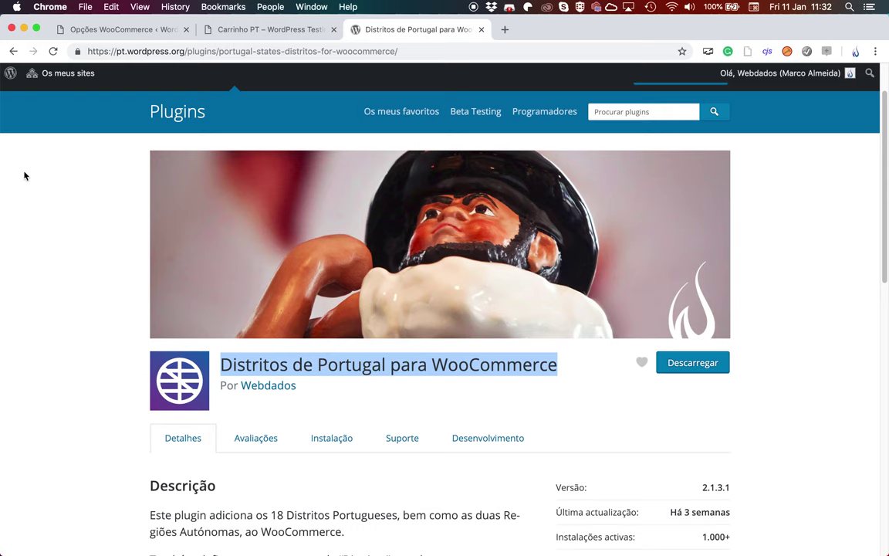
pyautogui.click(95, 30)
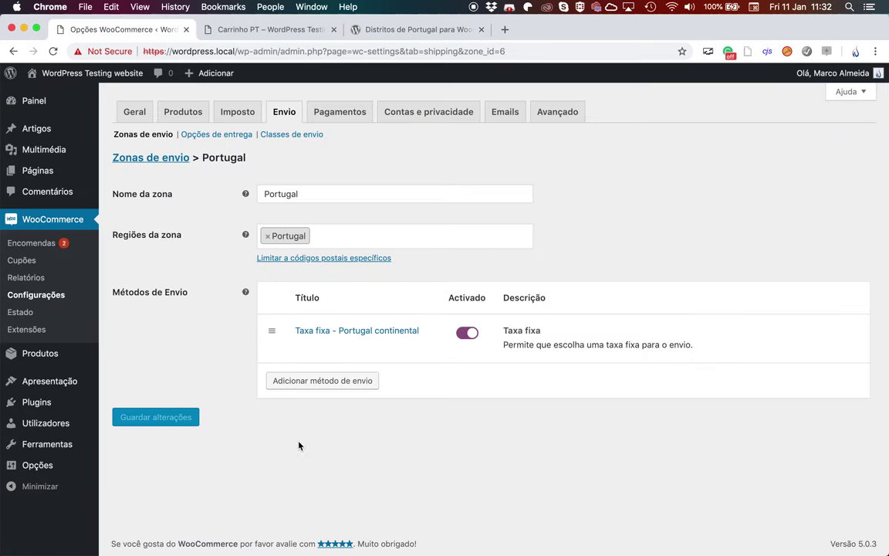
# Step: Return to the shipping zones list, add a new zone, and name it Ilhas
pyautogui.click(166, 159)
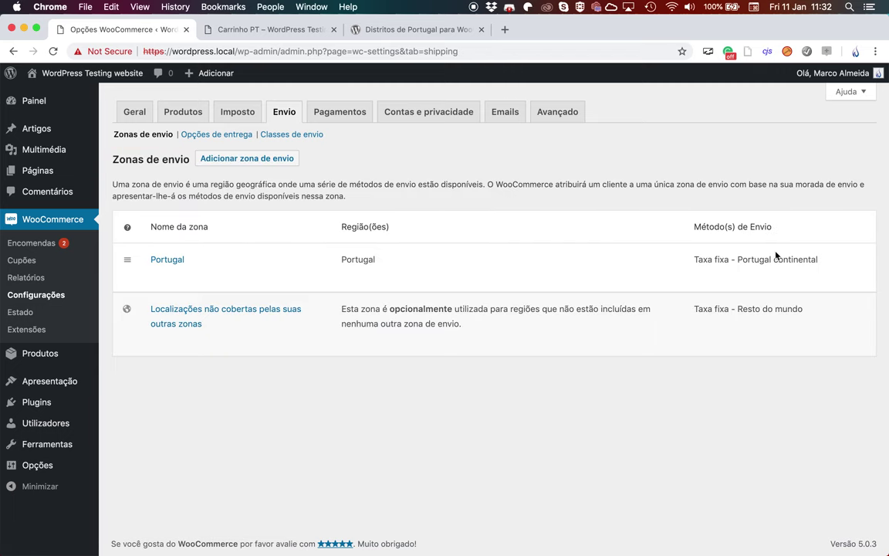
pyautogui.click(282, 162)
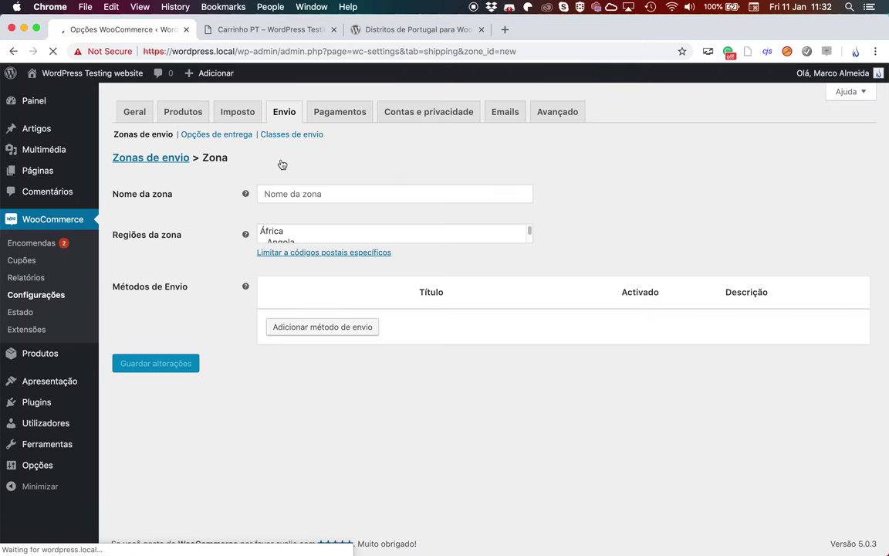
pyautogui.click(300, 194)
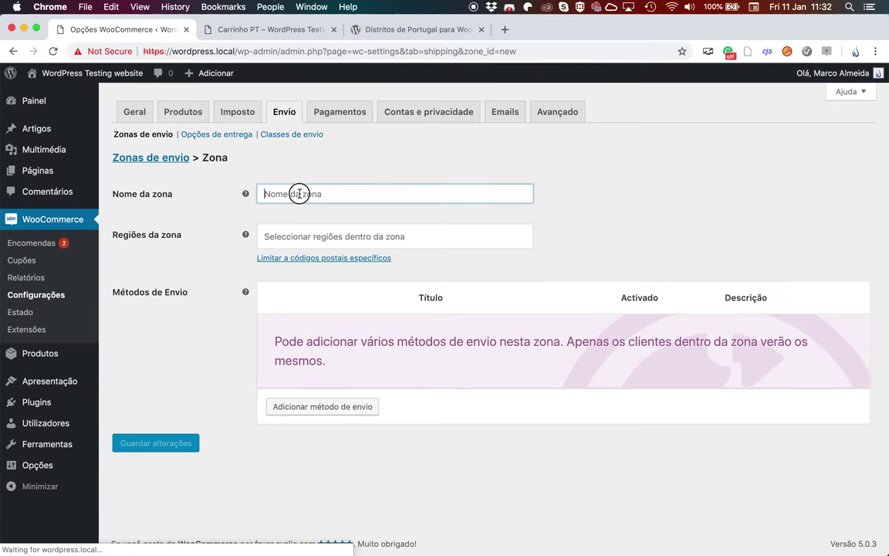
pyautogui.write('Ilhas')
# Step: Set the Ilhas zone's regions to Açores and Madeira, and save the zone
pyautogui.click(392, 232)
pyautogui.write('aço')
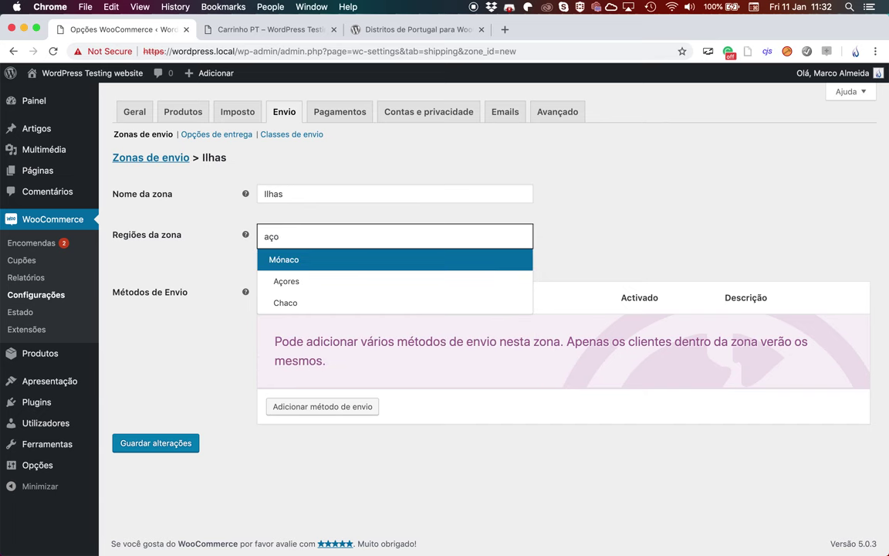
pyautogui.click(330, 284)
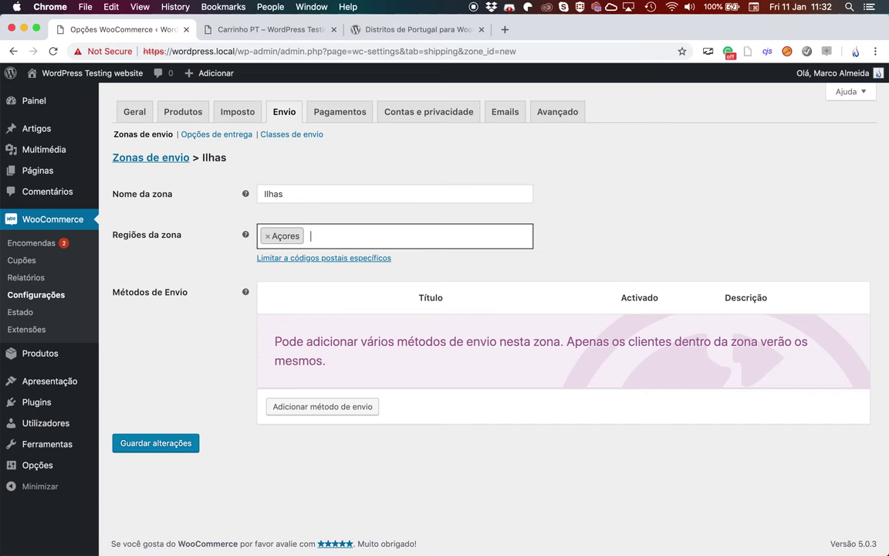
pyautogui.write('madei')
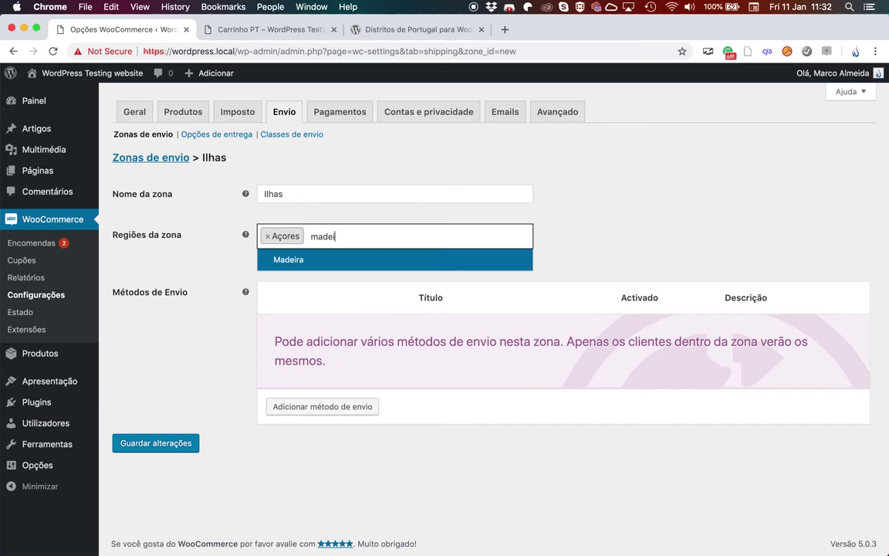
pyautogui.click(290, 260)
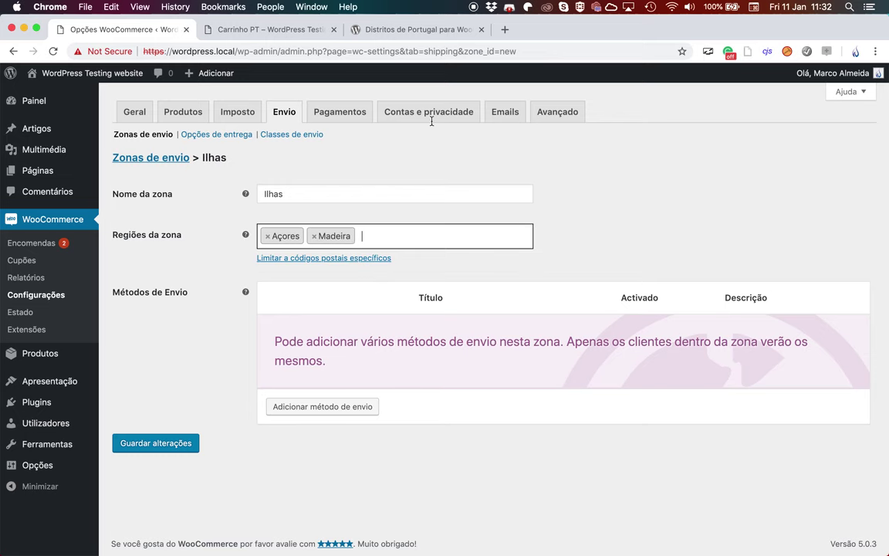
pyautogui.click(414, 31)
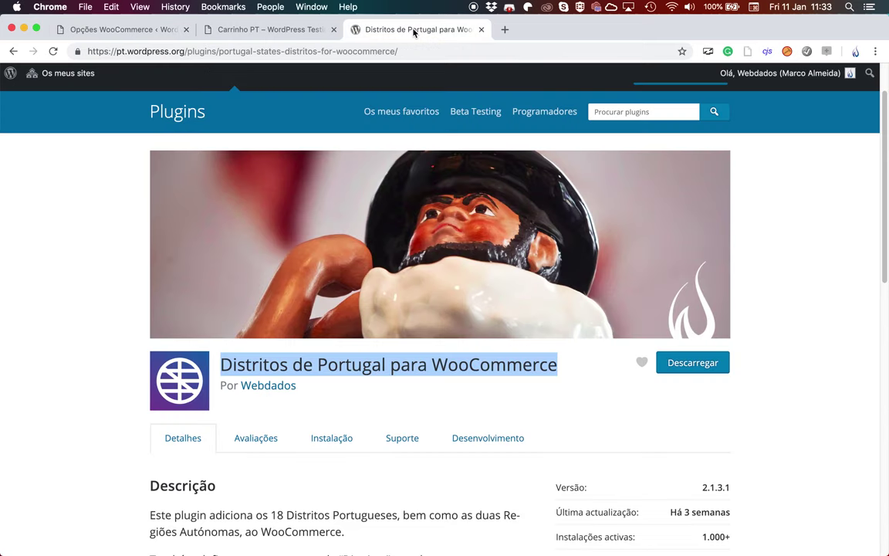
pyautogui.click(125, 31)
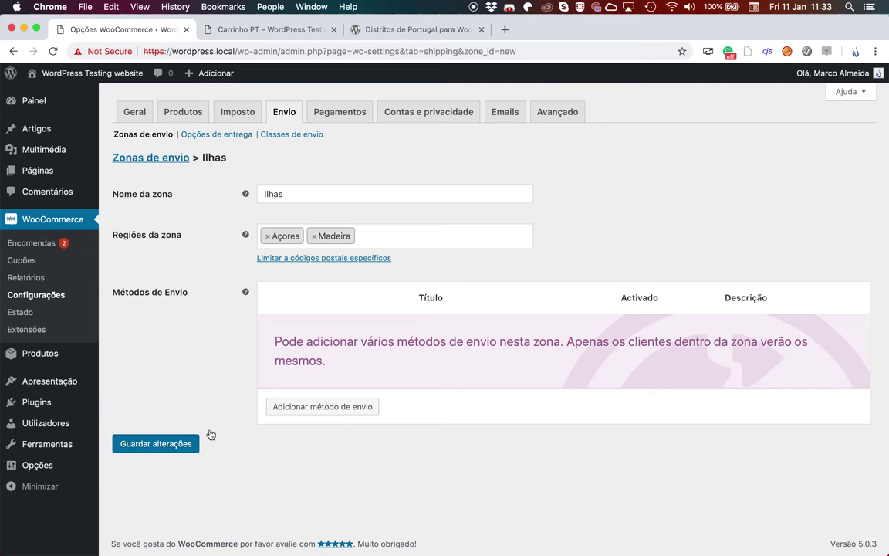
pyautogui.click(181, 443)
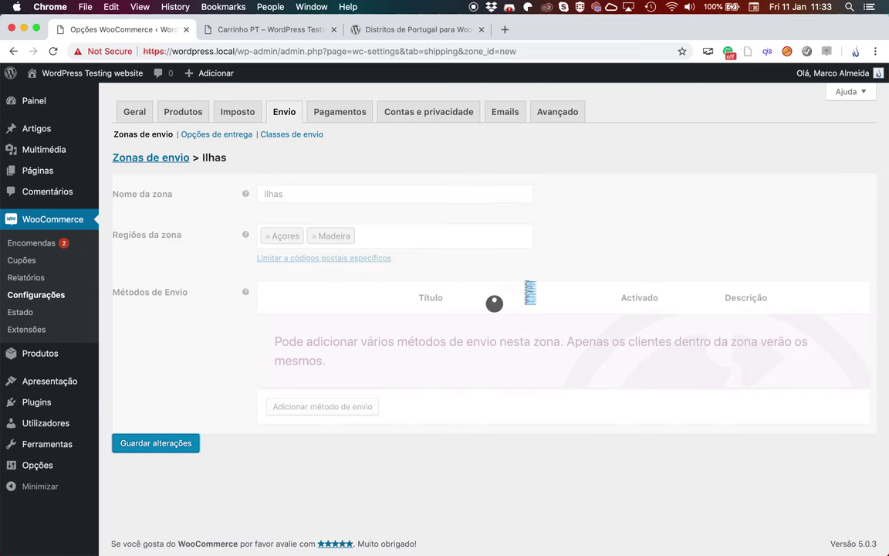
# Step: Add a flat rate method to Ilhas titled "Taxa fixa - Ilhas" with tax status Nenhum and cost 30, save it, and return to the zones list
pyautogui.click(338, 406)
pyautogui.click(637, 370)
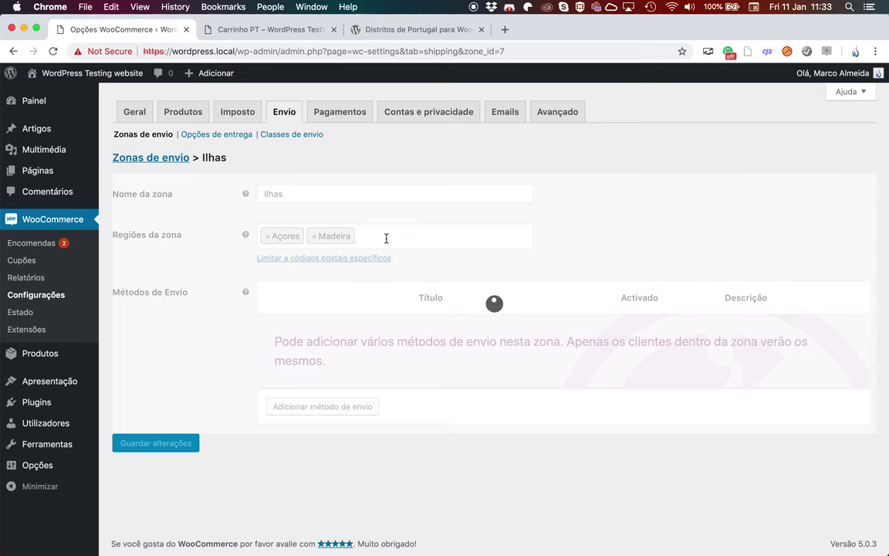
pyautogui.click(306, 353)
pyautogui.click(389, 162)
pyautogui.write('- -')
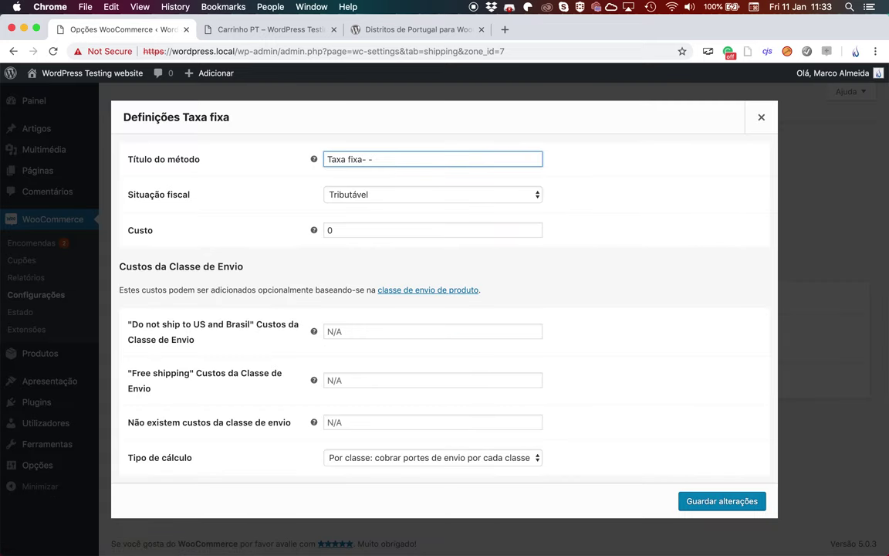
pyautogui.write('Ilhas')
pyautogui.click(379, 194)
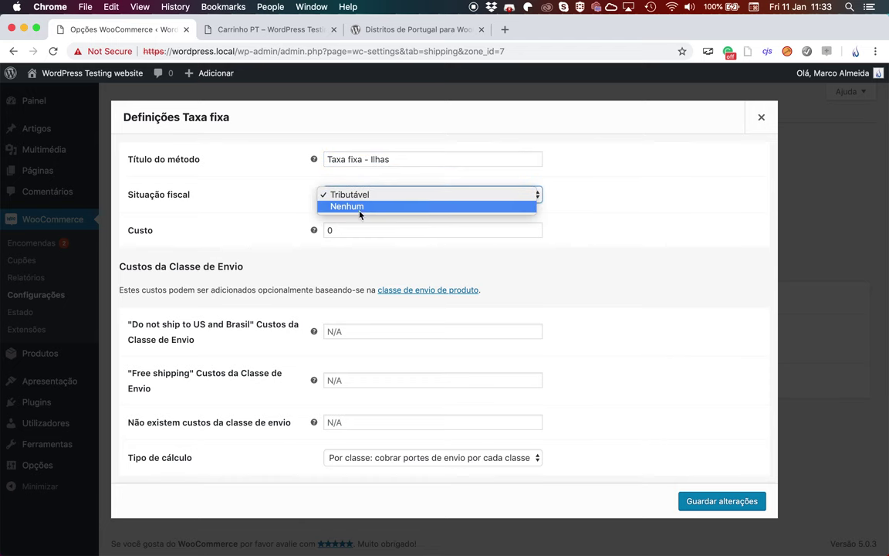
pyautogui.click(361, 206)
pyautogui.doubleClick(351, 230)
pyautogui.write('35')
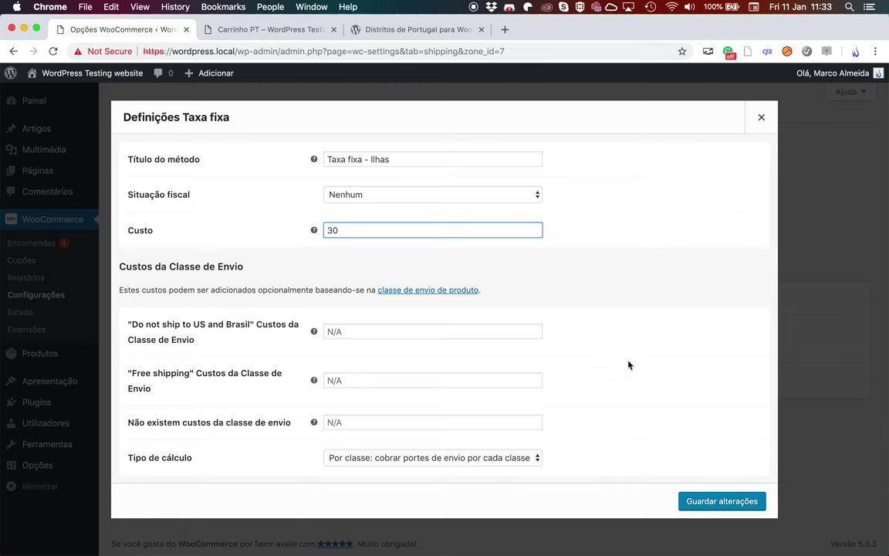
pyautogui.click(705, 500)
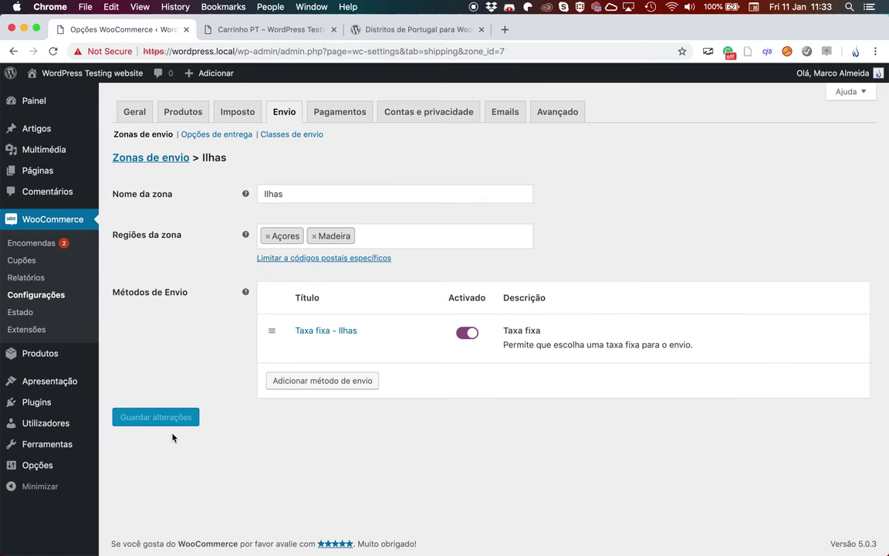
pyautogui.click(161, 164)
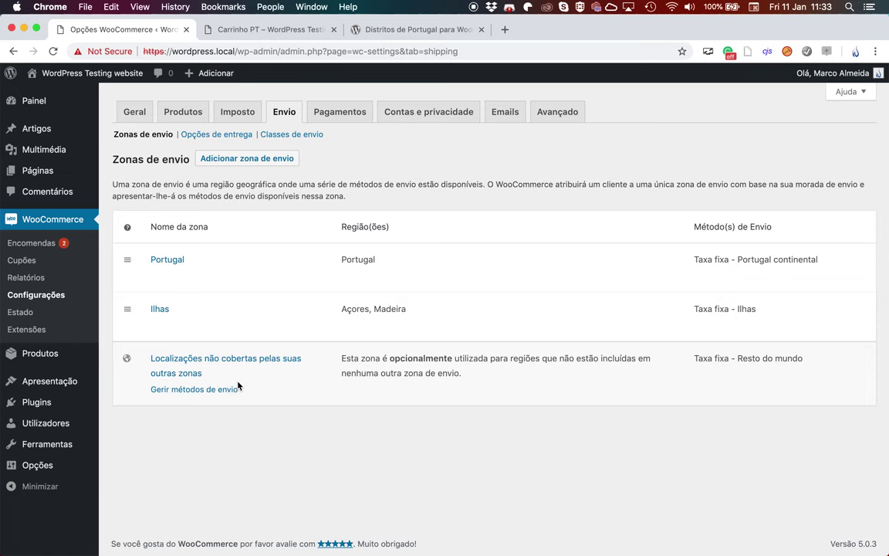
# Step: In the cart, set the shipping district to Açores, update the estimate, and check the shipping cost
pyautogui.click(285, 31)
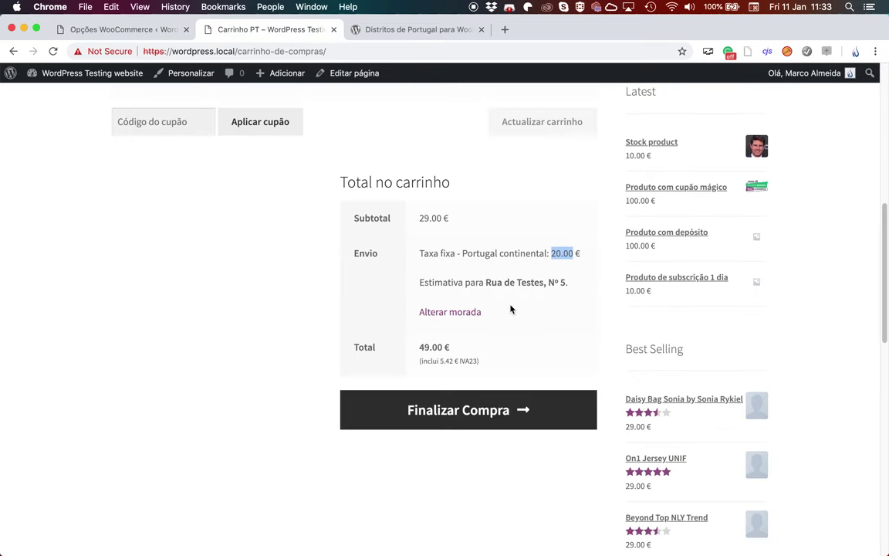
pyautogui.click(462, 317)
pyautogui.click(463, 374)
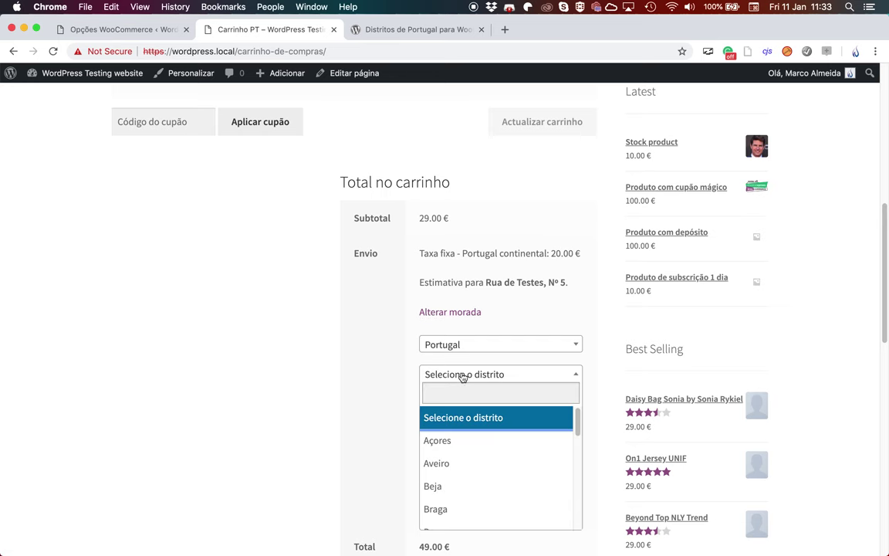
pyautogui.click(447, 442)
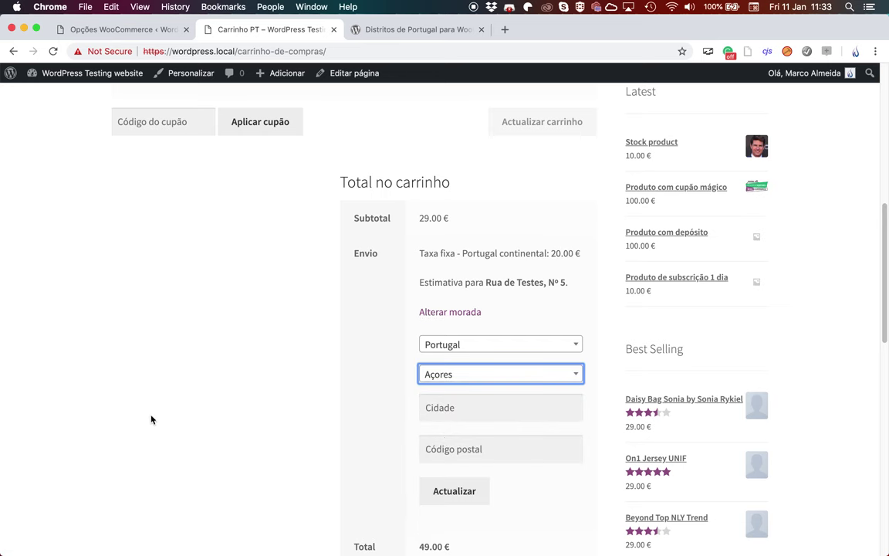
pyautogui.click(454, 496)
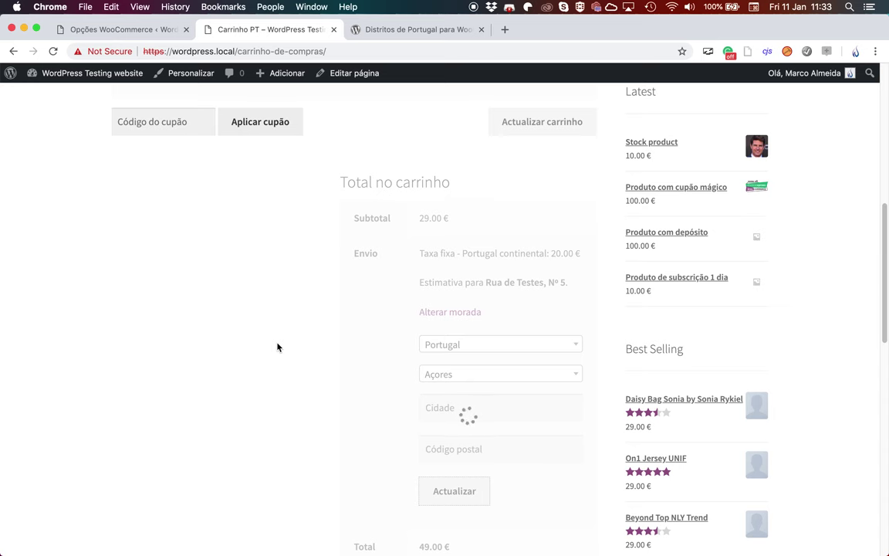
pyautogui.doubleClick(555, 251)
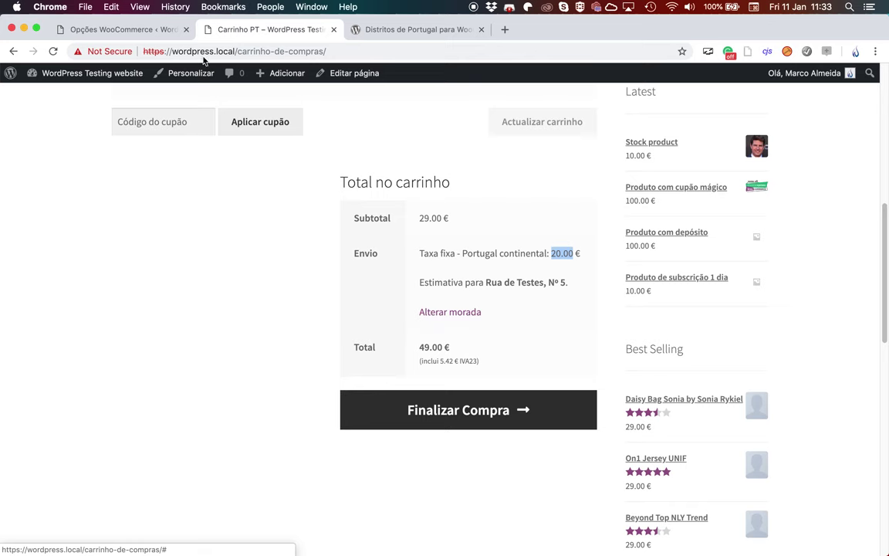
# Step: Move the Ilhas zone above Portugal in the shipping zones list, and reload the cart to check the shipping rate
pyautogui.click(171, 28)
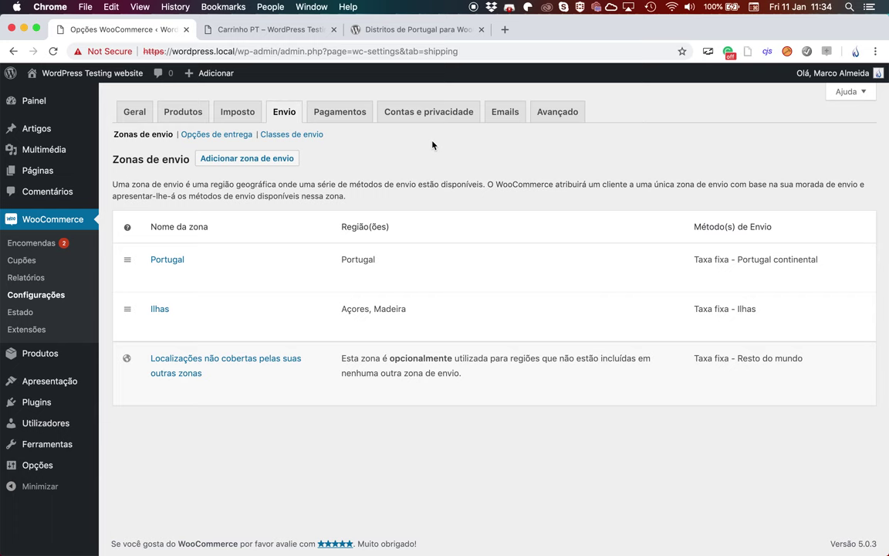
pyautogui.moveTo(123, 303); pyautogui.dragTo(123, 245)
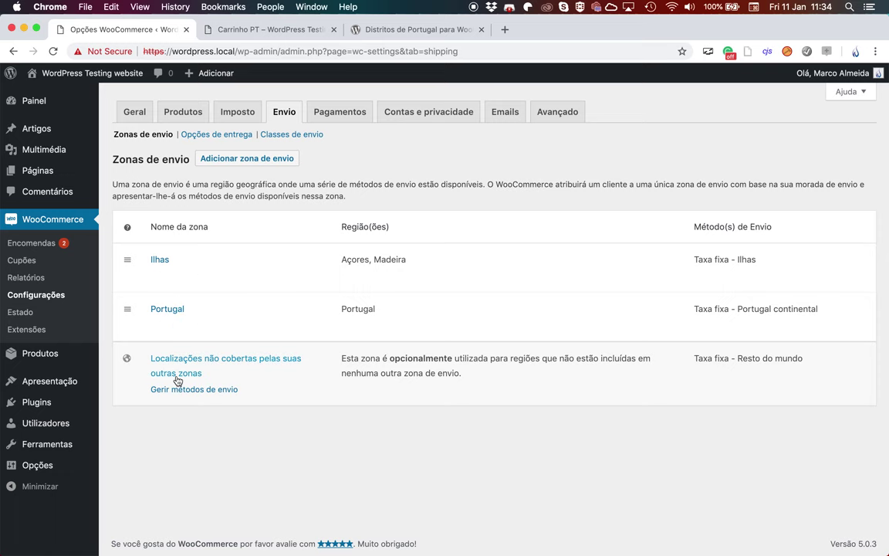
pyautogui.click(263, 30)
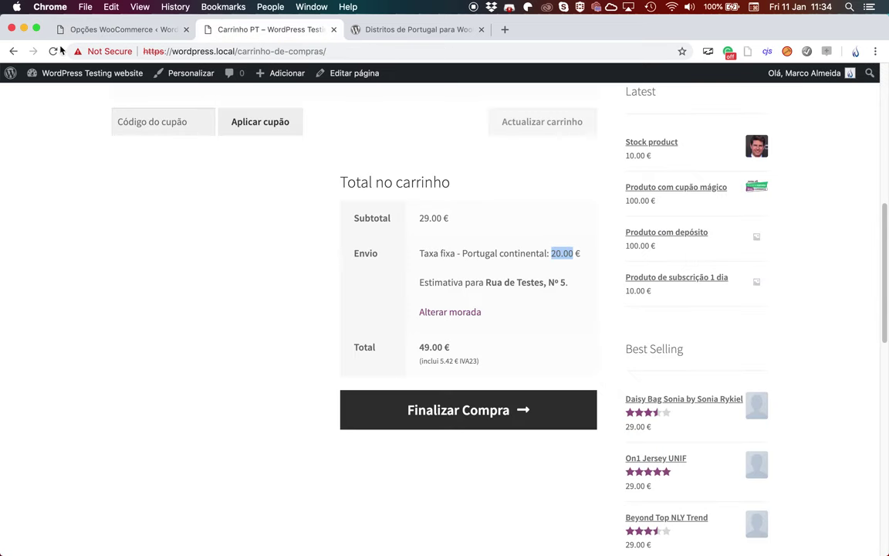
pyautogui.press('super+r')
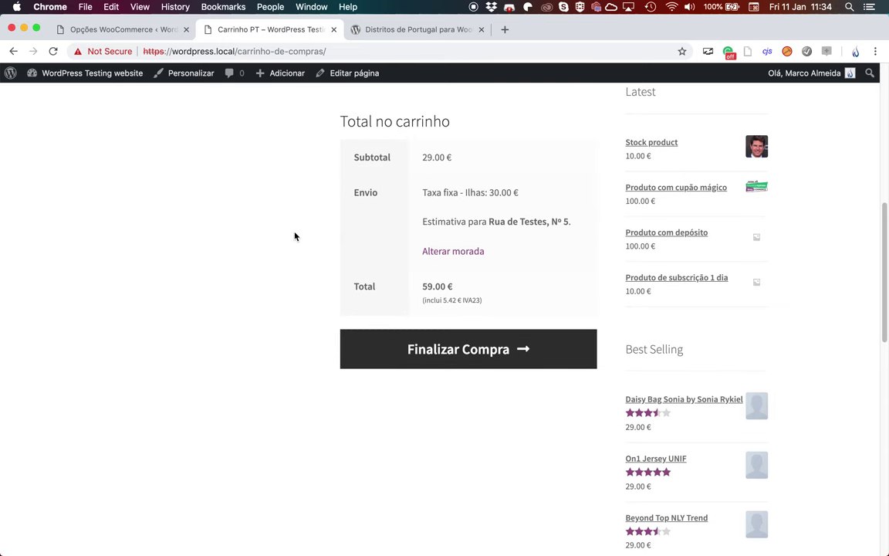
pyautogui.doubleClick(476, 193)
# Step: Change the cart's shipping district to Aveiro, update the estimate, and check the shipping cost
pyautogui.click(470, 252)
pyautogui.click(463, 307)
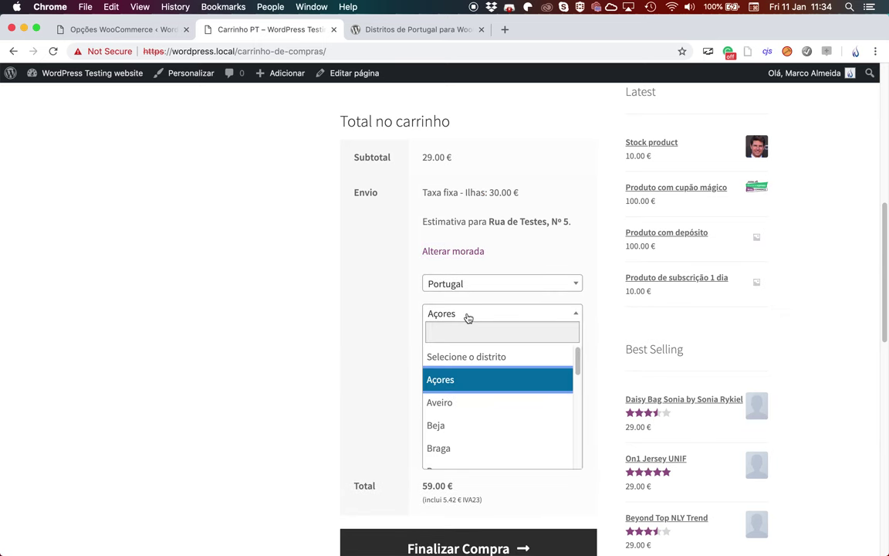
pyautogui.click(453, 405)
pyautogui.click(467, 427)
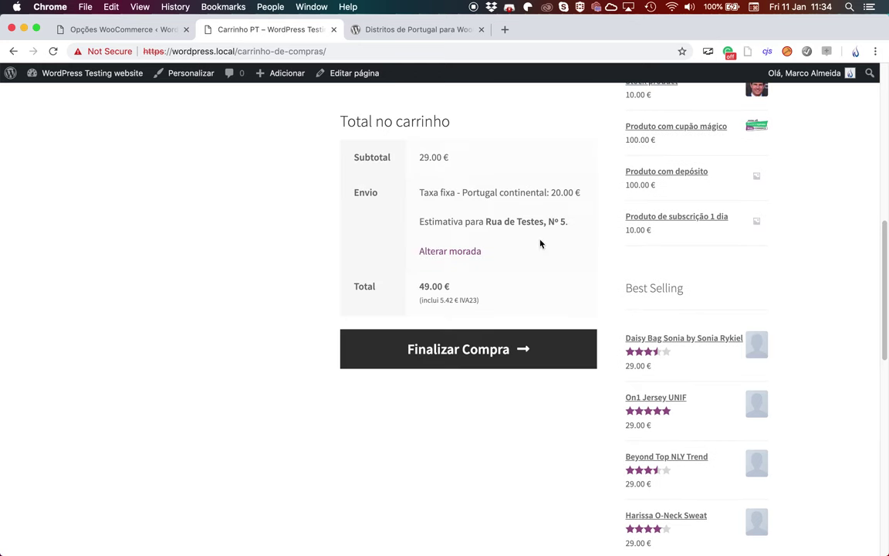
pyautogui.doubleClick(552, 197)
# Step: Change the cart's shipping country to Polónia and update the shipping estimate
pyautogui.click(454, 253)
pyautogui.click(452, 283)
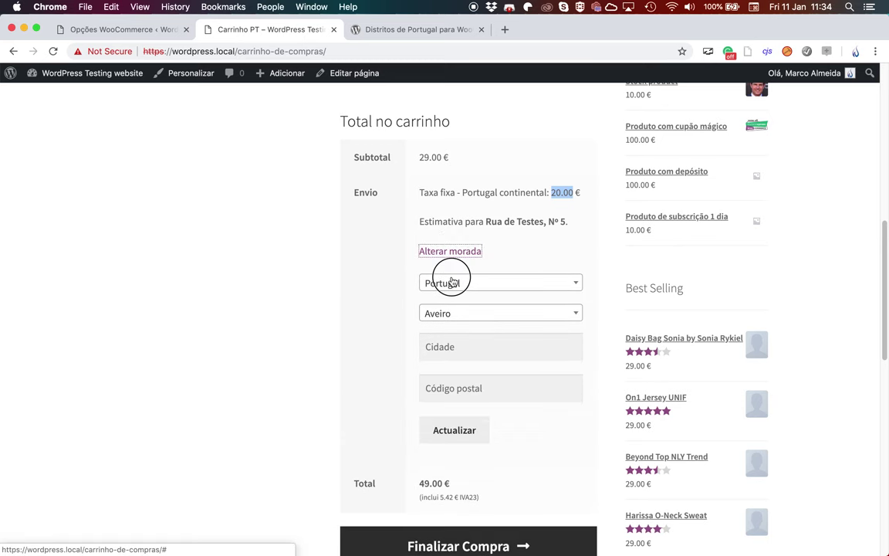
pyautogui.click(449, 326)
pyautogui.click(455, 405)
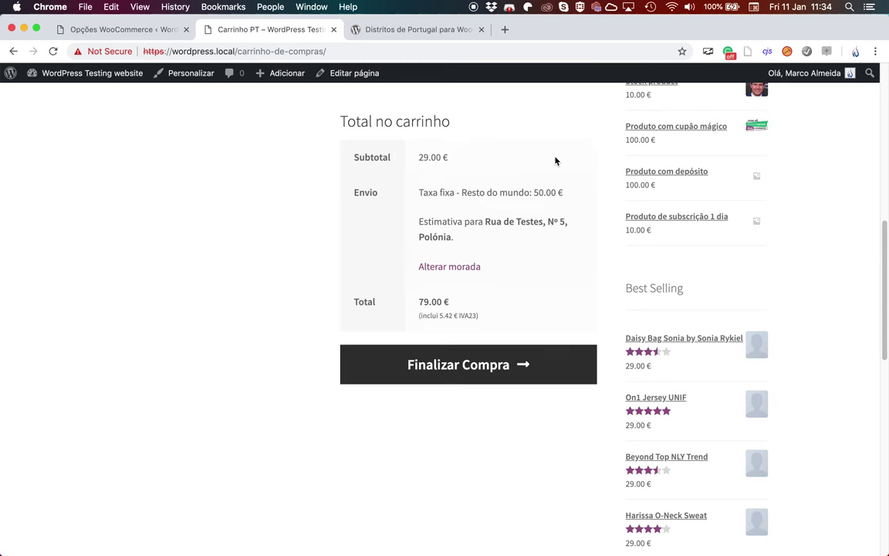
# Step: Return to the WooCommerce shipping zones list and review the order of the zones
pyautogui.click(125, 33)
pyautogui.moveTo(262, 382)
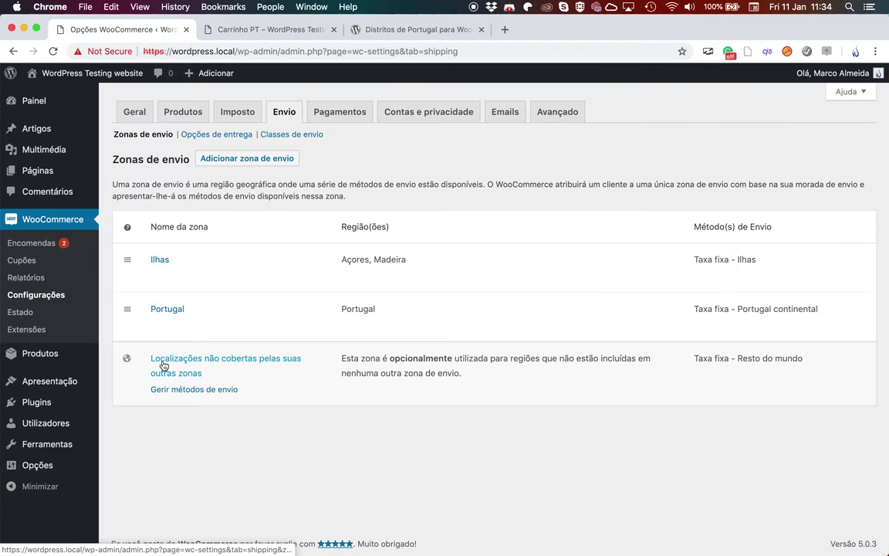
pyautogui.moveTo(163, 312)
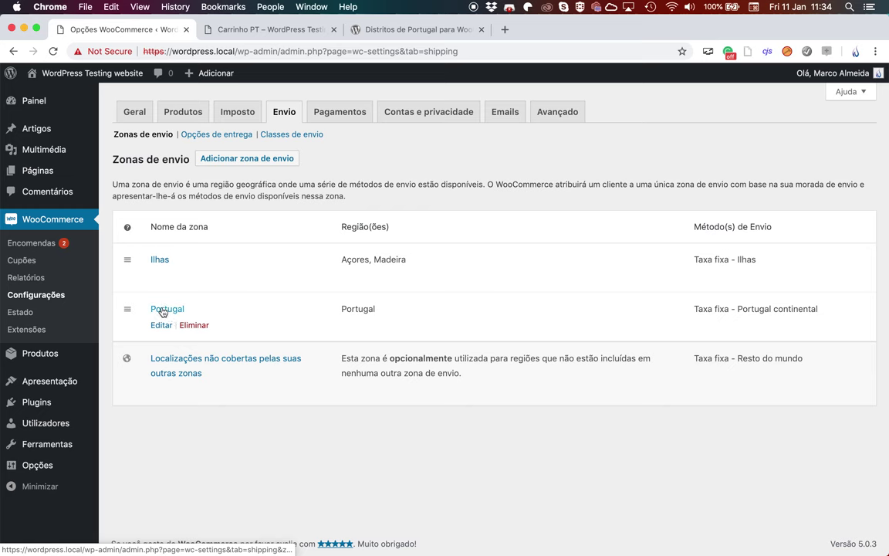
pyautogui.moveTo(161, 287)
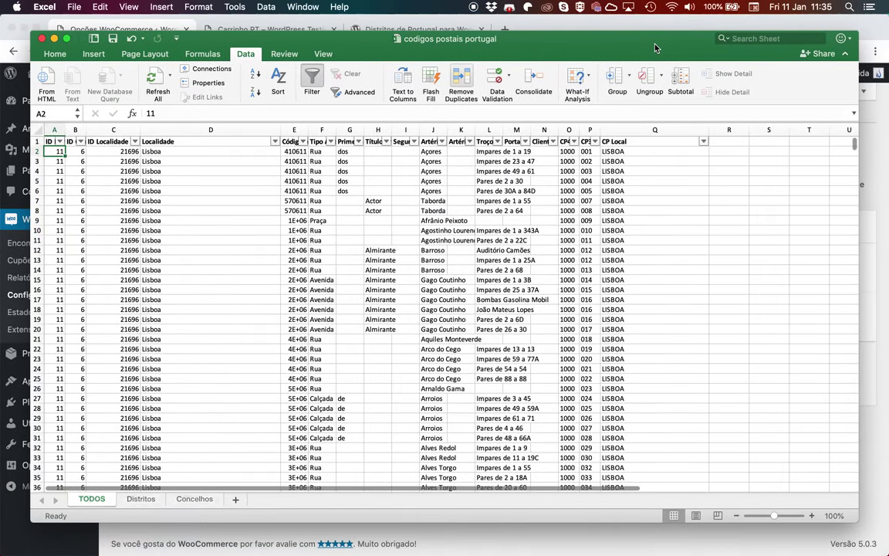
# Step: In the Excel workbook "codigos postais portugal", examine the island rows on the Distritos sheet and open the Concelhos sheet
pyautogui.doubleClick(661, 46)
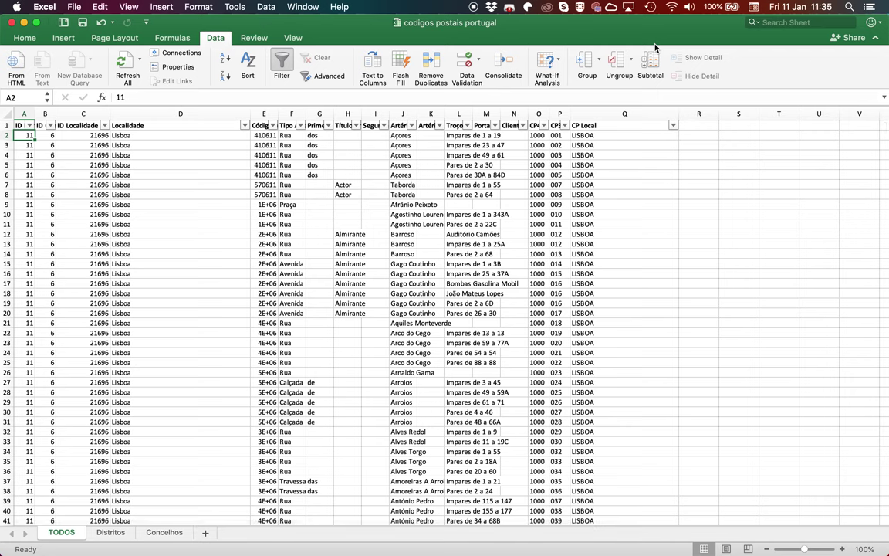
pyautogui.click(111, 531)
pyautogui.click(58, 313)
pyautogui.moveTo(35, 314)
pyautogui.mouseDown()
pyautogui.moveTo(53, 332)
pyautogui.moveTo(51, 322)
pyautogui.mouseUp()
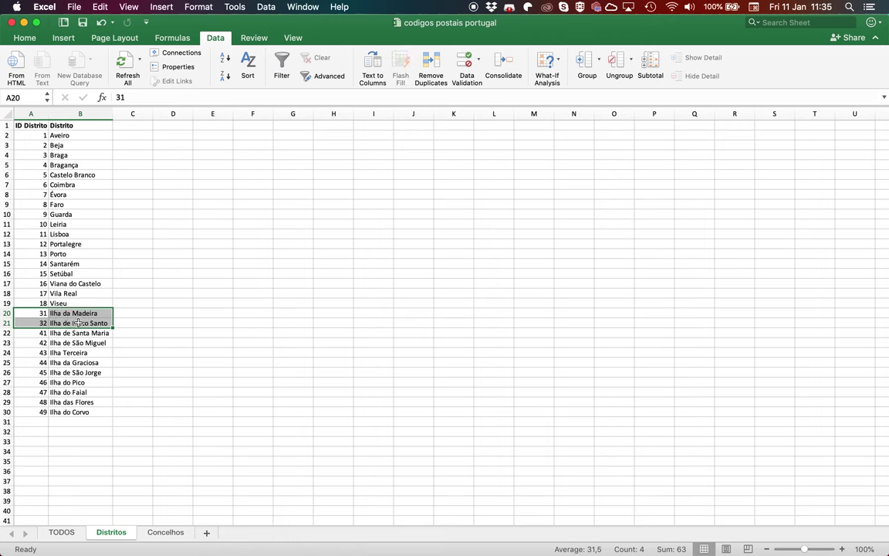
pyautogui.click(165, 532)
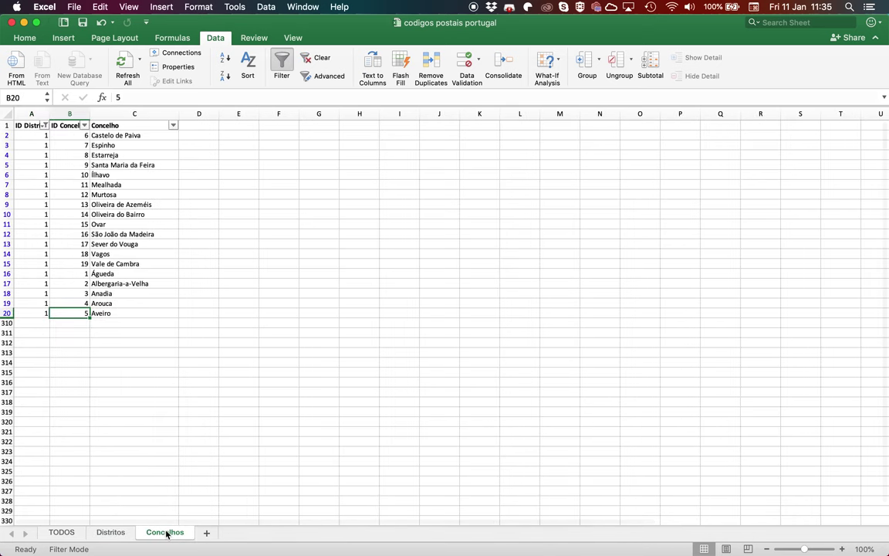
# Step: Clear the ID Distrito filter on the Concelhos sheet
pyautogui.click(45, 125)
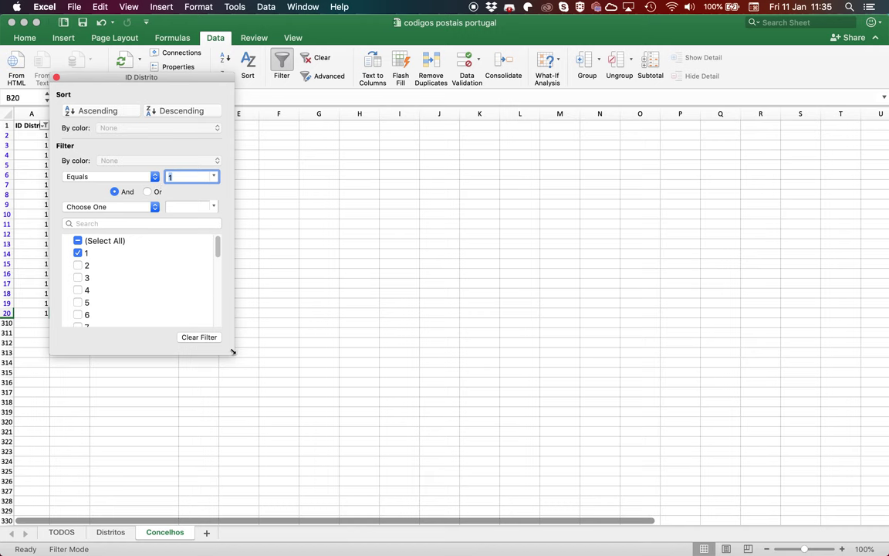
pyautogui.click(210, 340)
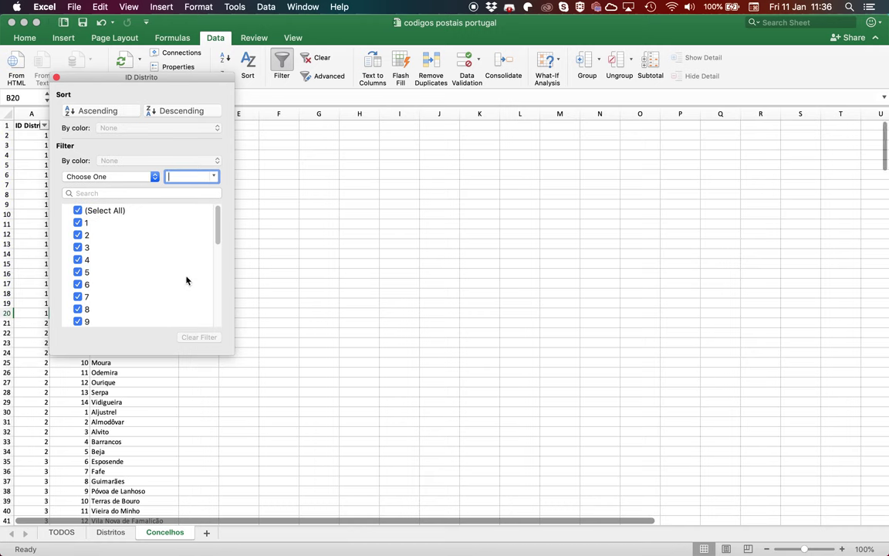
pyautogui.click(56, 78)
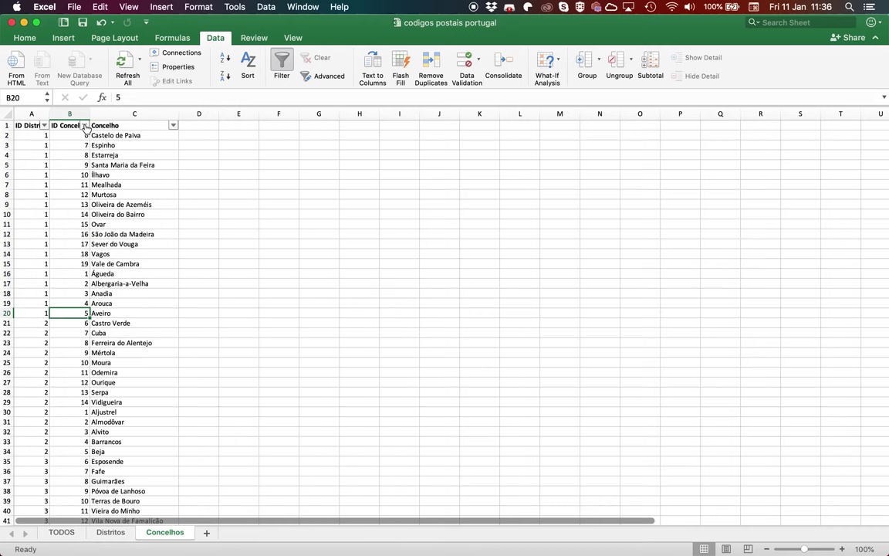
pyautogui.click(44, 125)
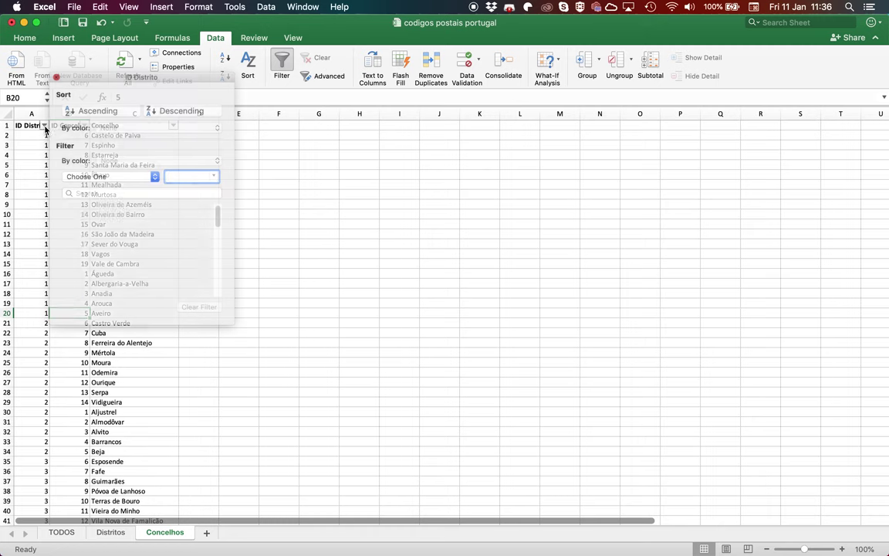
pyautogui.click(134, 342)
# Step: Search the Concelhos sheet for "seixal" and examine its district and municipality IDs
pyautogui.click(134, 214)
pyautogui.press('super+f')
pyautogui.write('seixal')
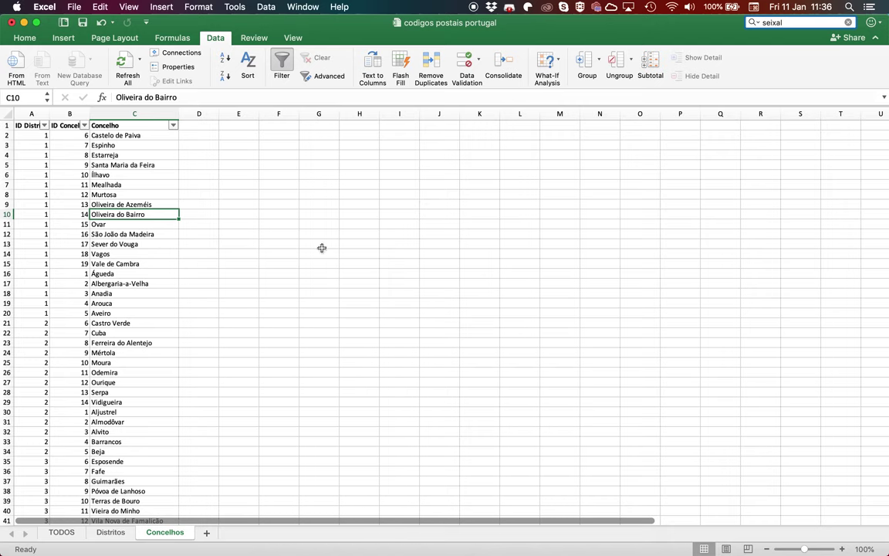
pyautogui.press('Return')
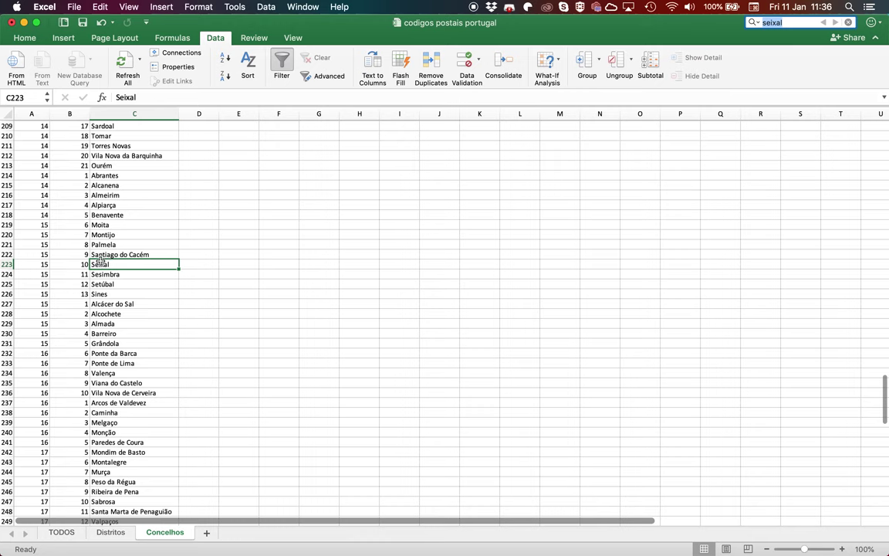
pyautogui.click(72, 264)
pyautogui.click(37, 264)
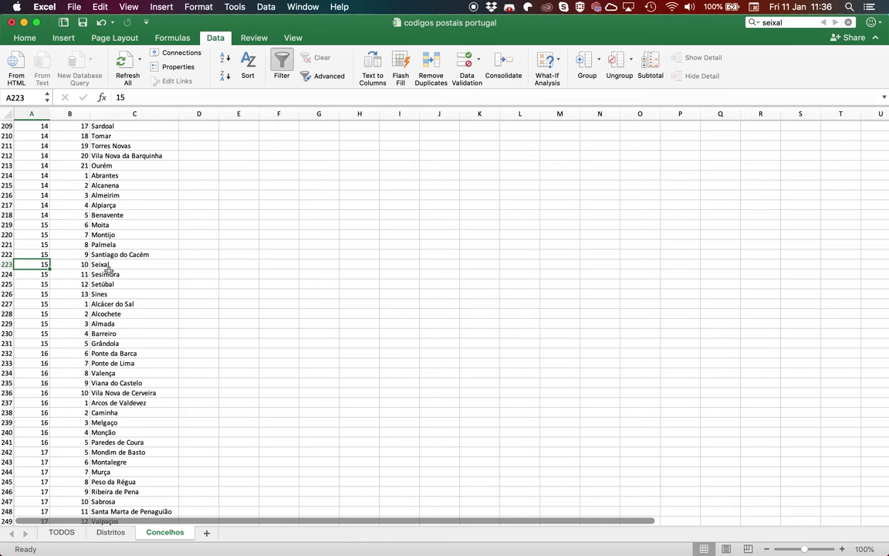
pyautogui.click(71, 265)
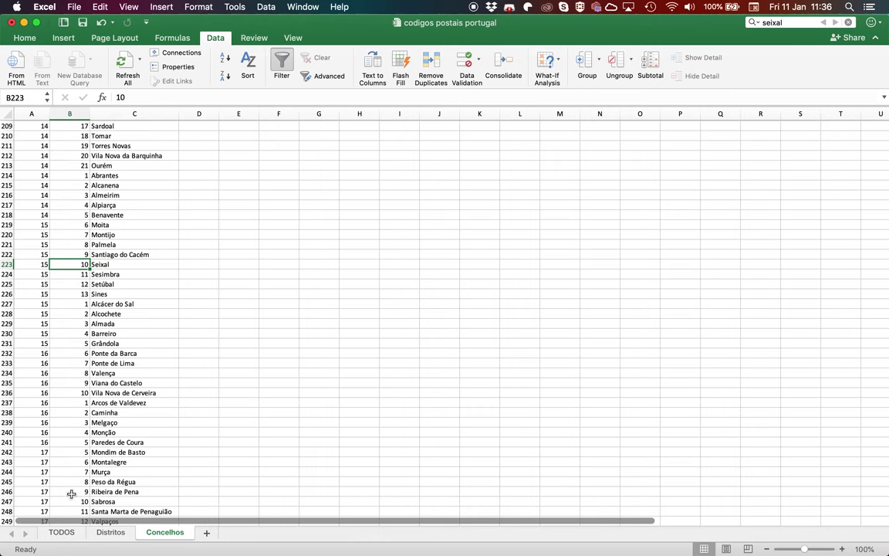
# Step: Look up the district with ID 15 on the Distritos sheet and return to the Concelhos sheet
pyautogui.click(109, 532)
pyautogui.click(57, 273)
pyautogui.moveTo(57, 274); pyautogui.dragTo(60, 273)
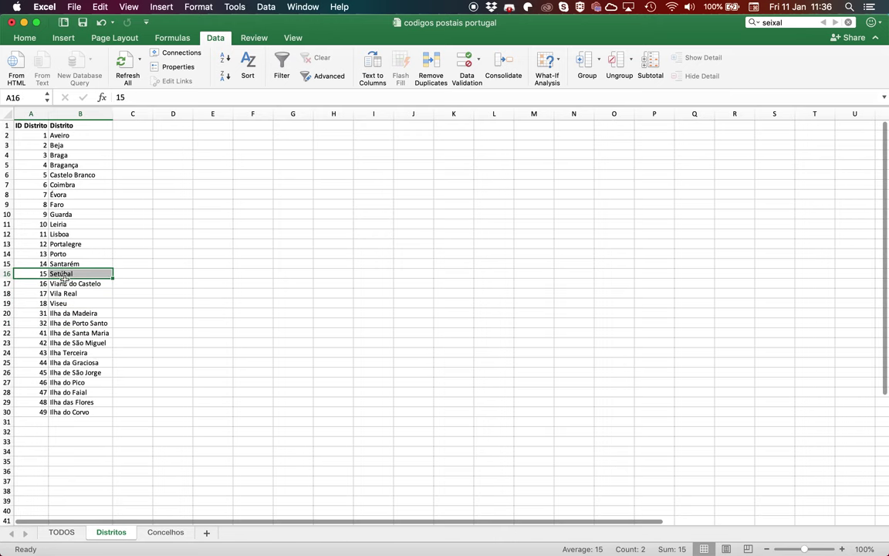
pyautogui.click(165, 532)
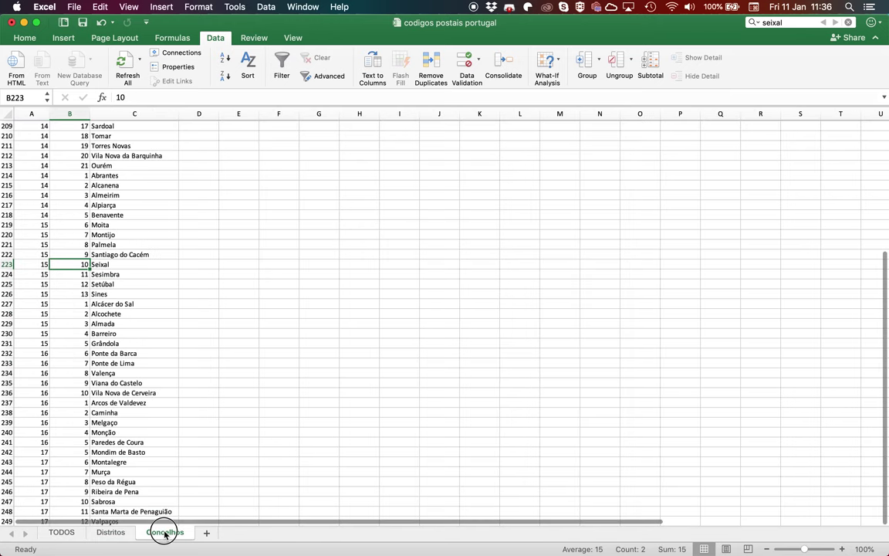
# Step: On the TODOS sheet, filter the ID Distrito column to show only district 15
pyautogui.click(64, 533)
pyautogui.click(30, 131)
pyautogui.click(28, 126)
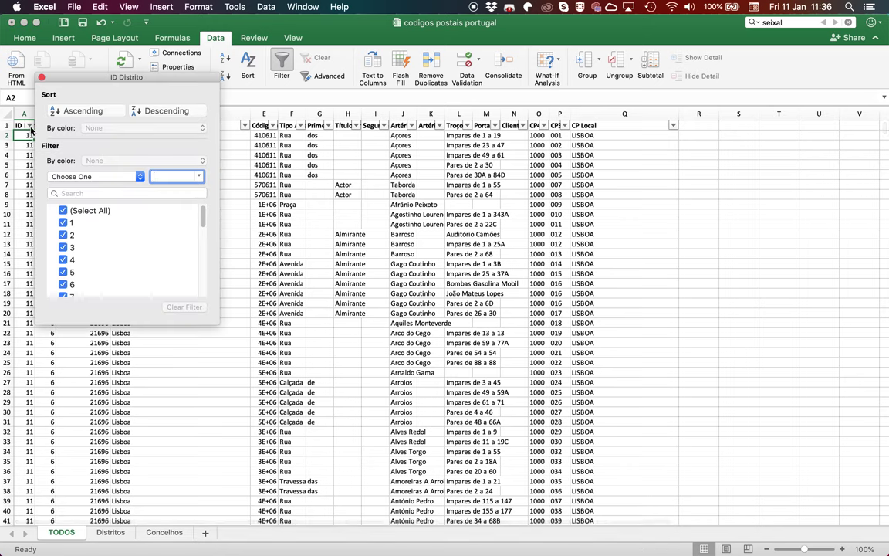
pyautogui.click(62, 211)
pyautogui.scroll(-5, 61, 214)
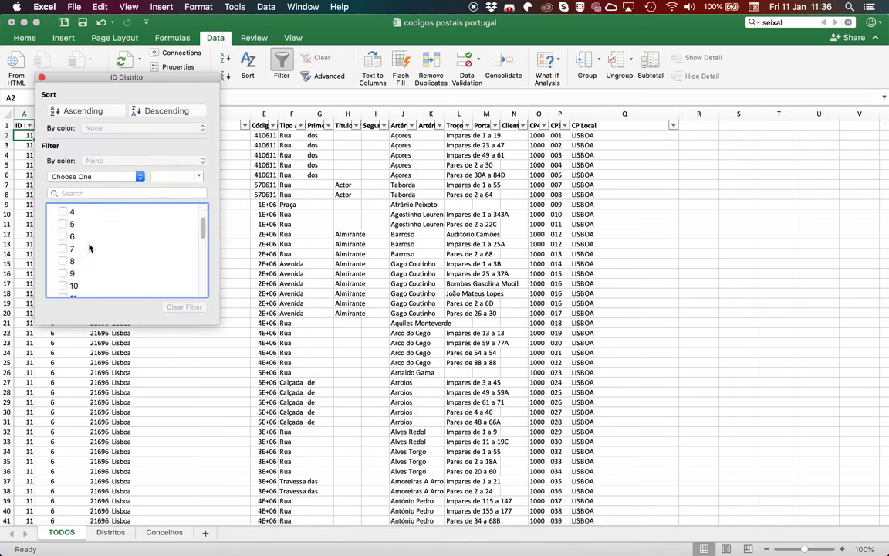
pyautogui.click(64, 249)
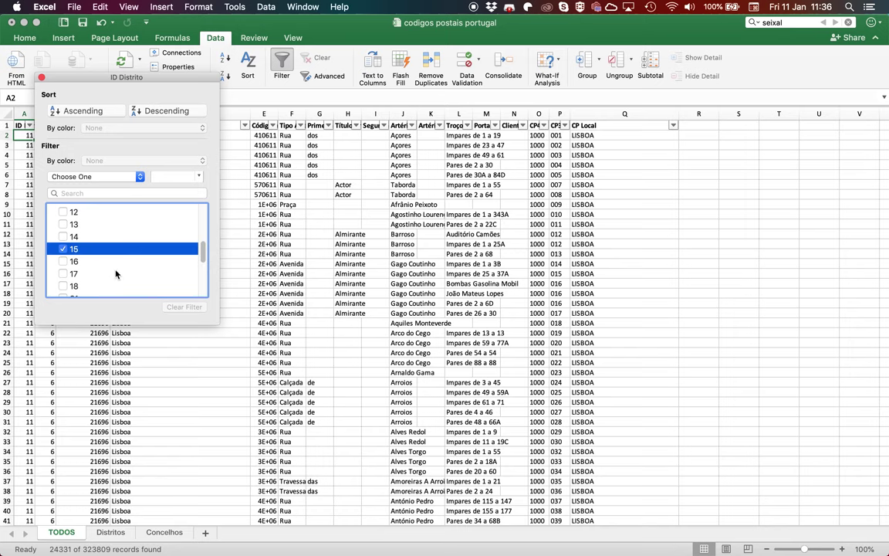
pyautogui.click(41, 80)
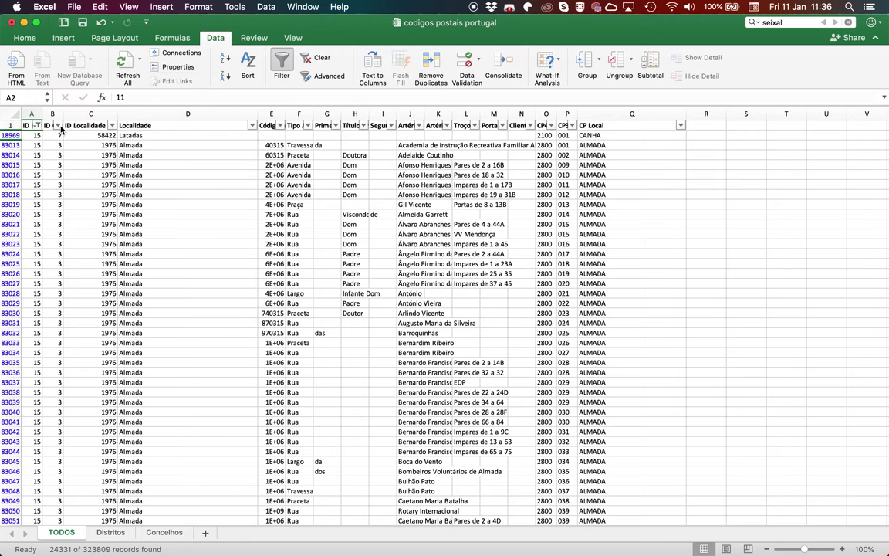
# Step: Filter the ID Concelho column of the TODOS sheet to show only municipality 10
pyautogui.click(59, 126)
pyautogui.click(92, 206)
pyautogui.scroll(-1, 104, 251)
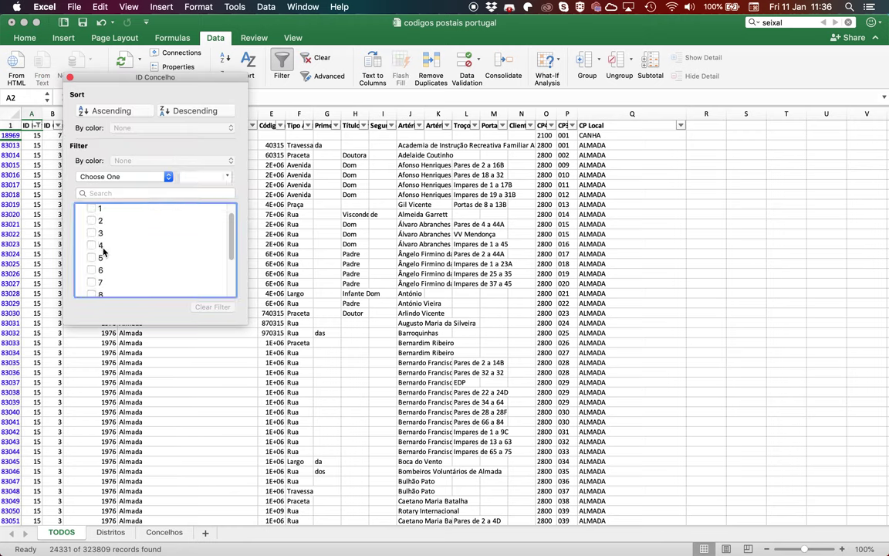
pyautogui.scroll(-2, 103, 250)
pyautogui.click(93, 278)
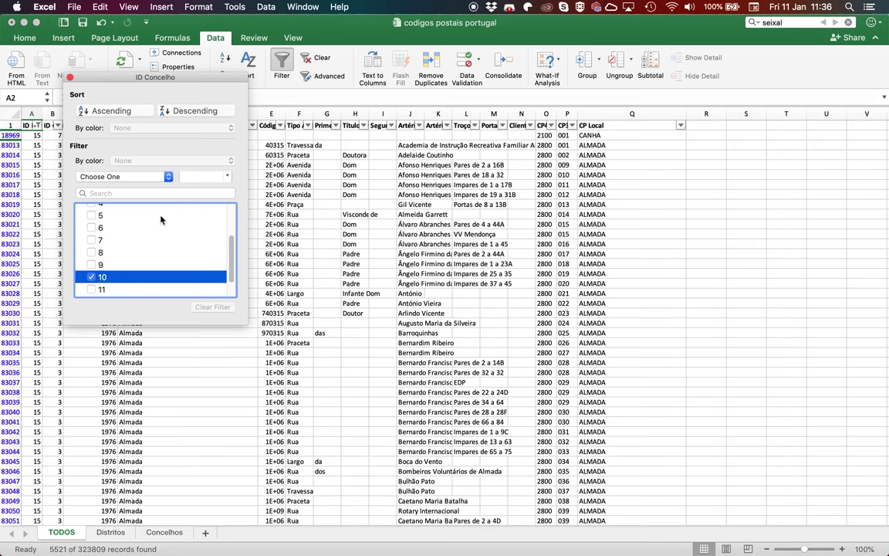
pyautogui.click(70, 78)
# Step: Examine the CP4 and CP3 postal codes of the filtered Seixal rows, from the first entry to the last
pyautogui.click(546, 141)
pyautogui.click(545, 136)
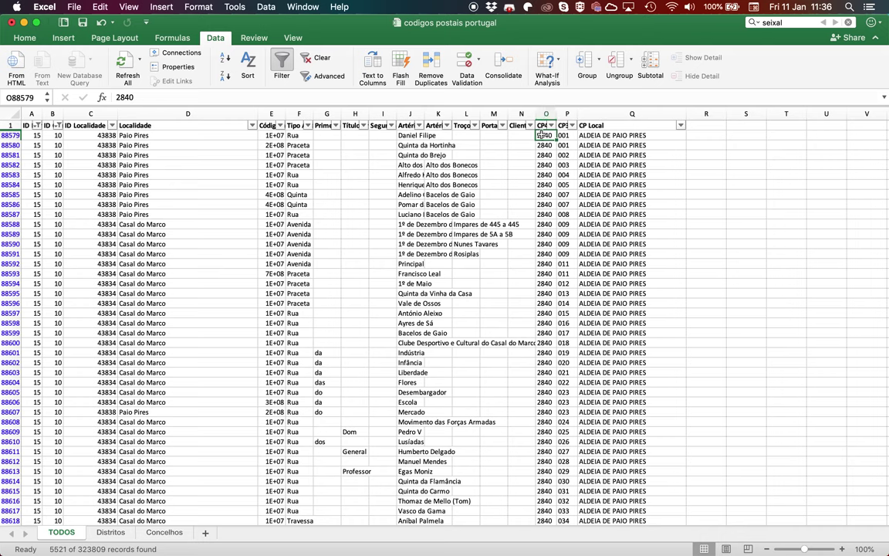
pyautogui.moveTo(544, 135); pyautogui.dragTo(563, 136)
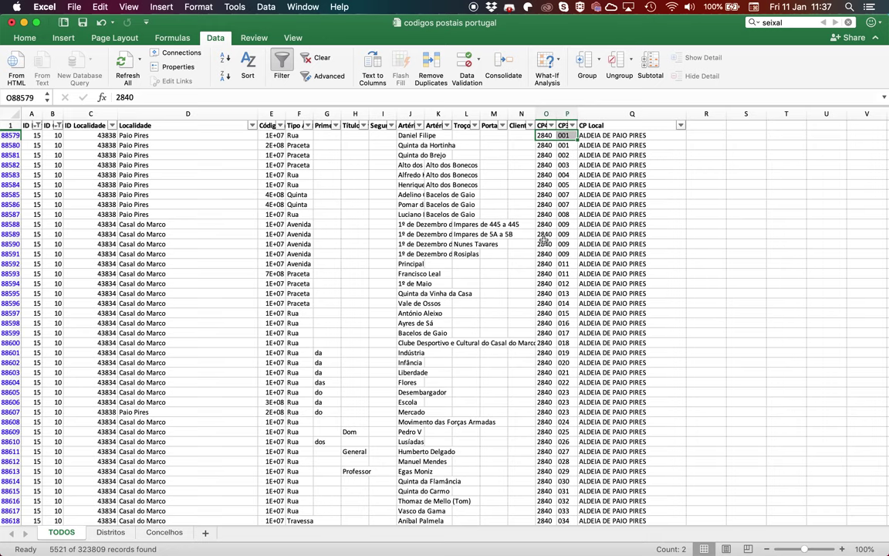
pyautogui.scroll(-10, 560, 348)
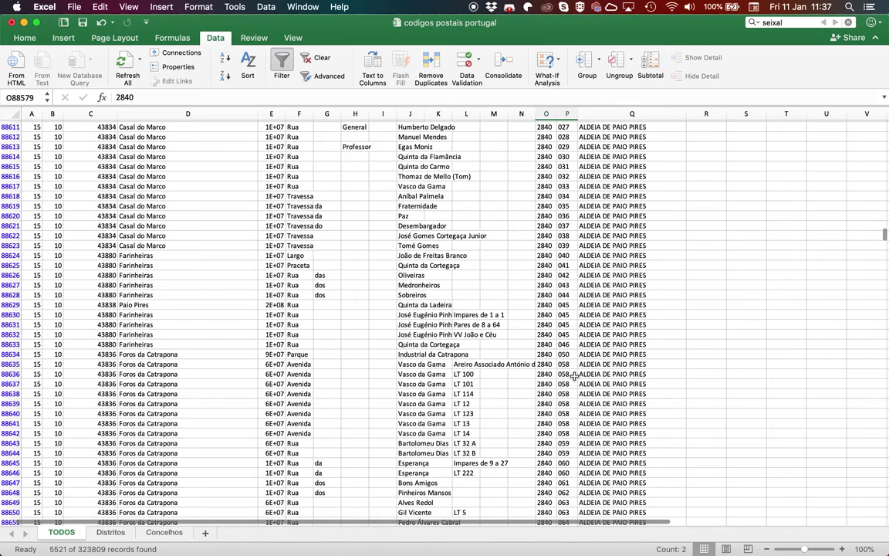
pyautogui.scroll(-4, 573, 378)
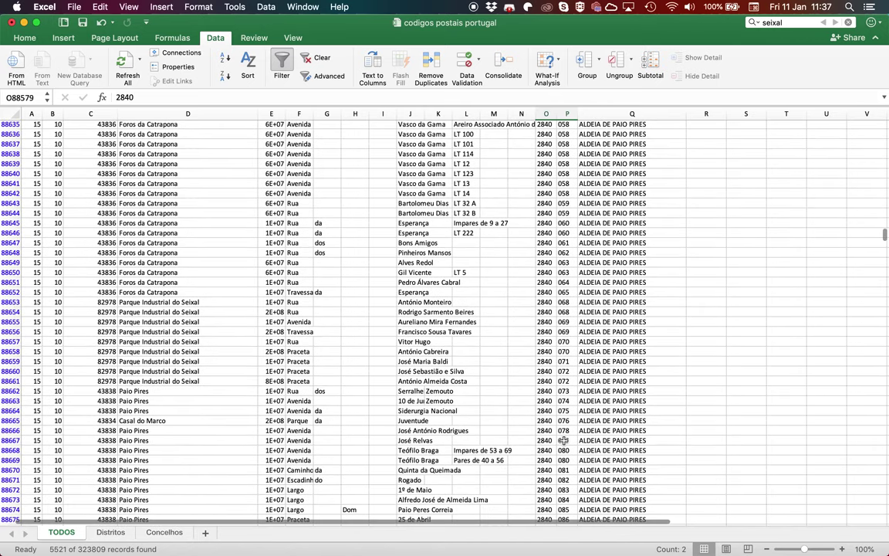
pyautogui.scroll(-20, 775, 239)
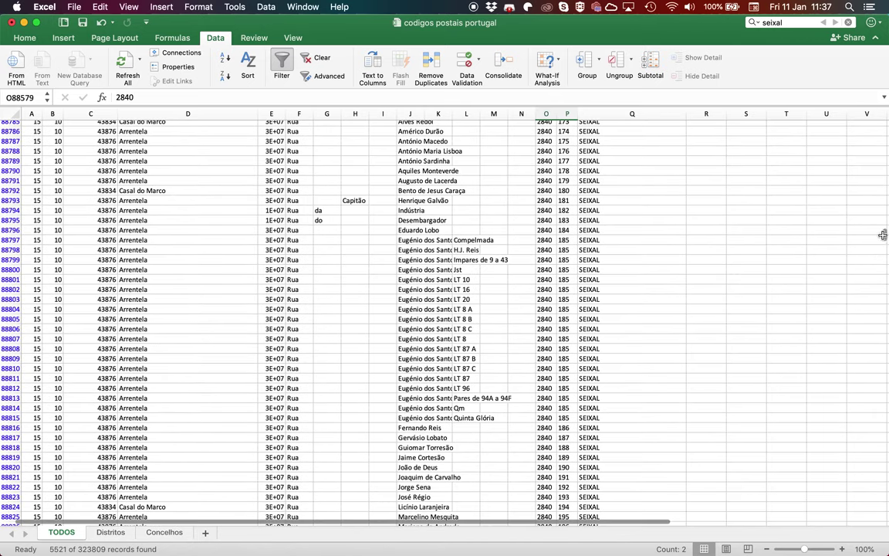
pyautogui.scroll(-20, 884, 238)
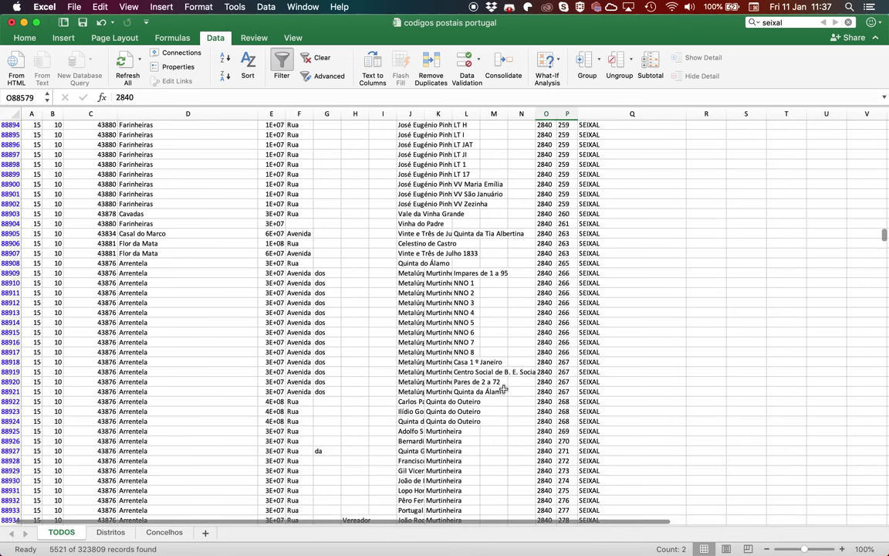
pyautogui.scroll(-11, 525, 382)
pyautogui.scroll(-9, 552, 460)
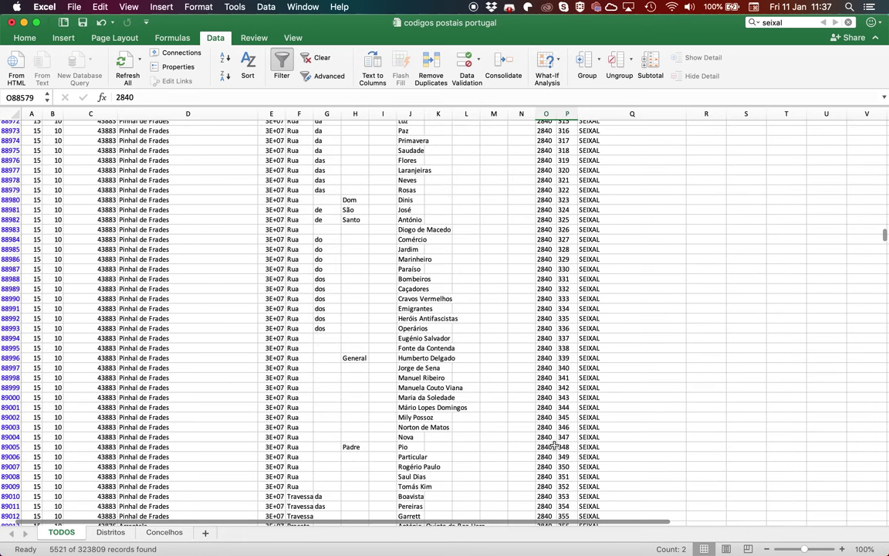
pyautogui.scroll(-12, 545, 471)
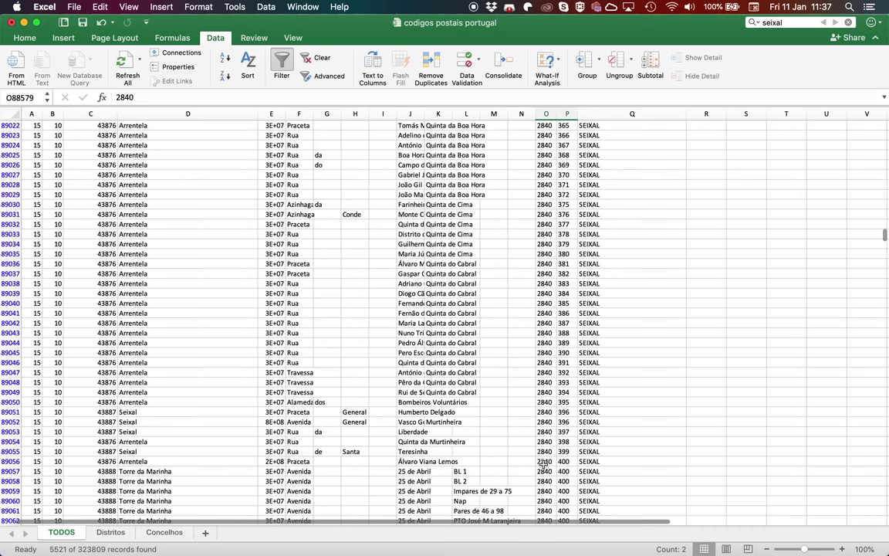
pyautogui.scroll(-20, 679, 363)
pyautogui.scroll(-2, 883, 241)
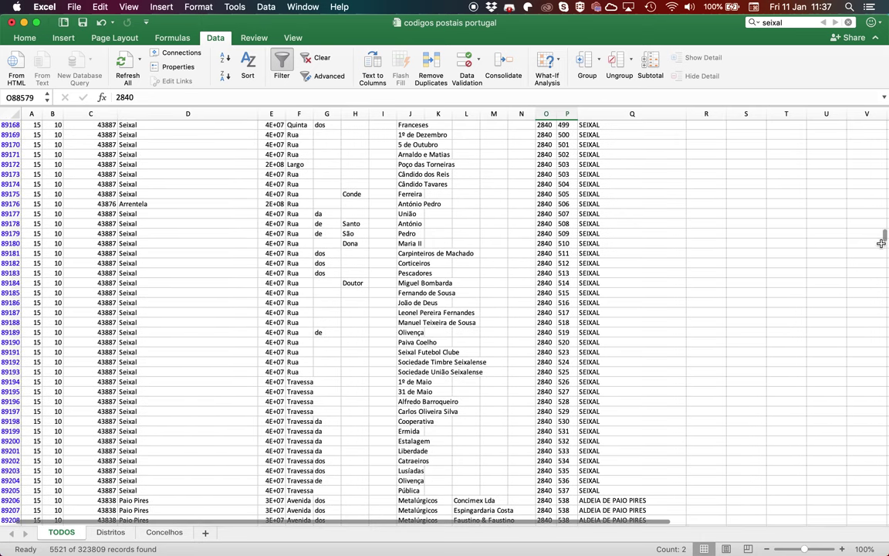
pyautogui.scroll(-20, 886, 238)
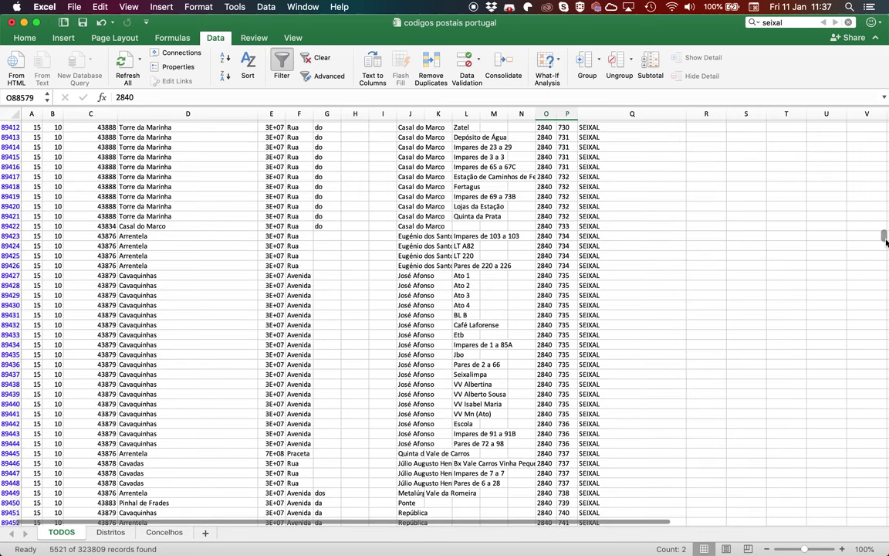
pyautogui.scroll(-20, 875, 433)
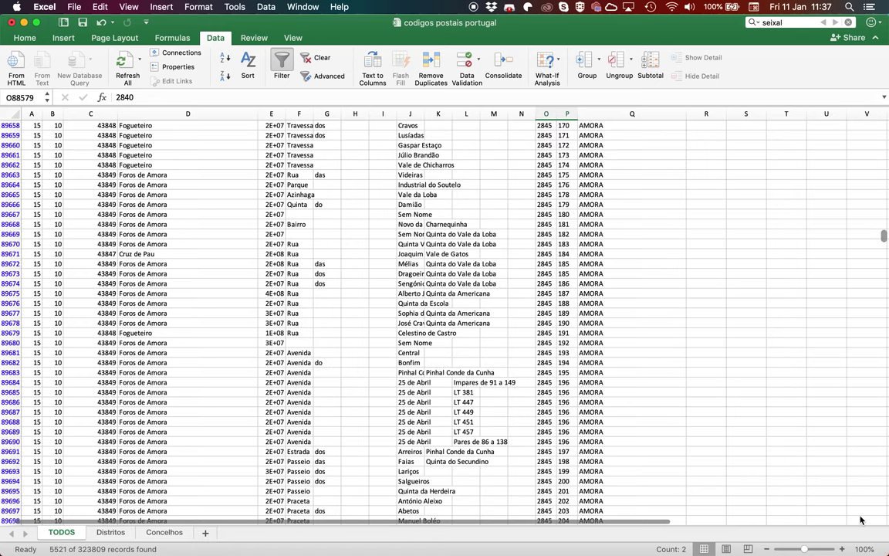
pyautogui.scroll(-20, 862, 519)
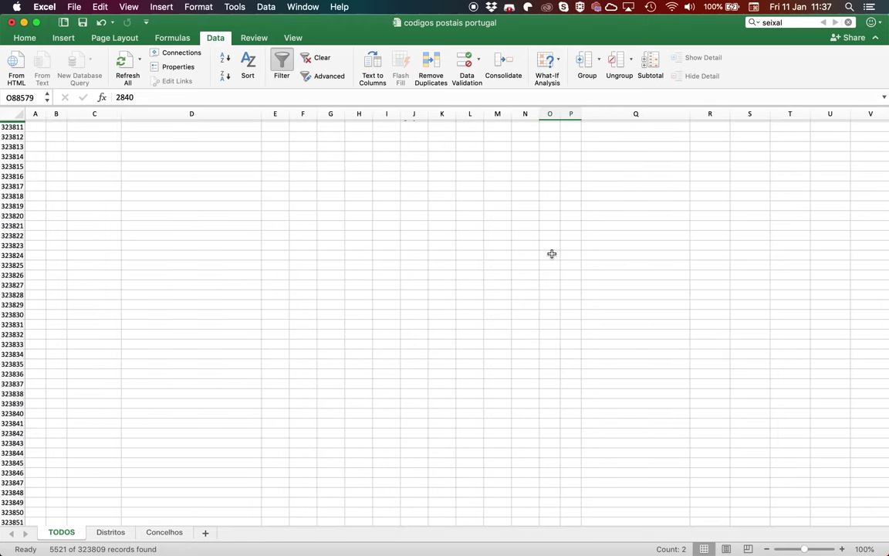
pyautogui.scroll(1, 540, 224)
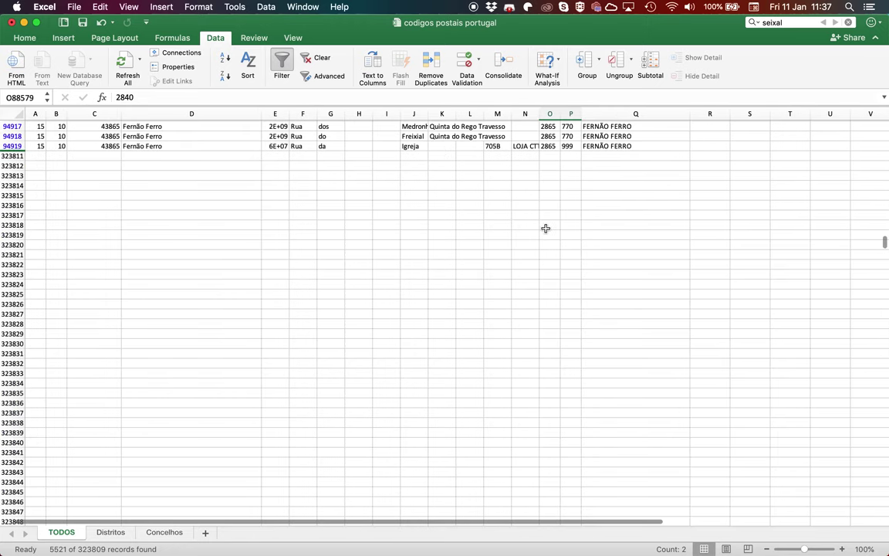
pyautogui.scroll(15, 553, 146)
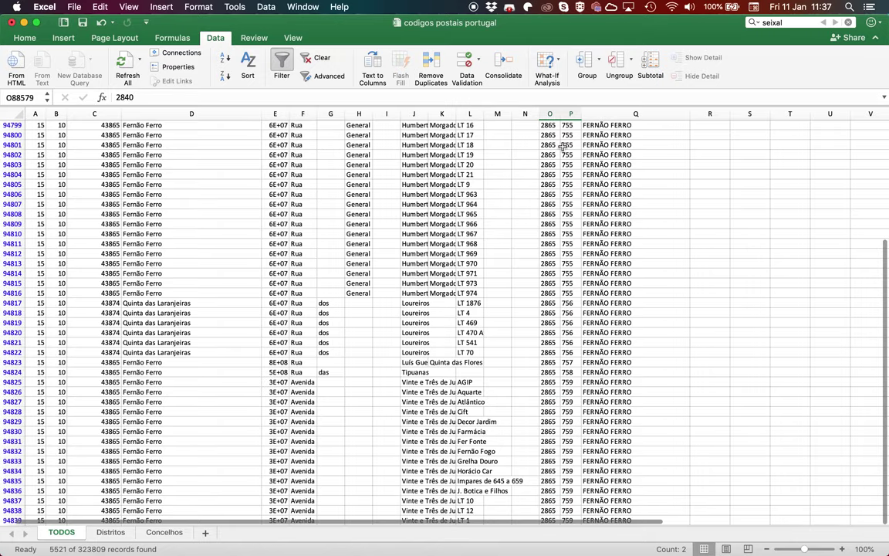
pyautogui.scroll(-15, 545, 392)
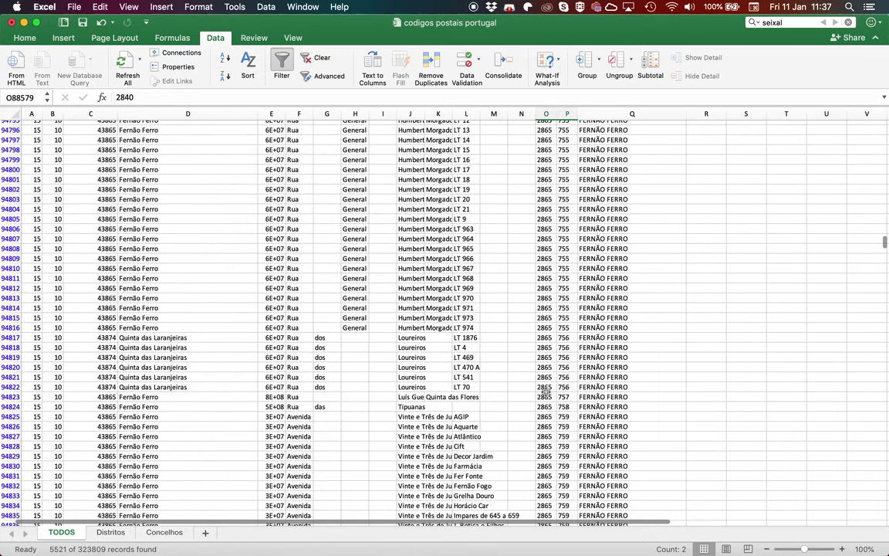
pyautogui.scroll(-10, 545, 392)
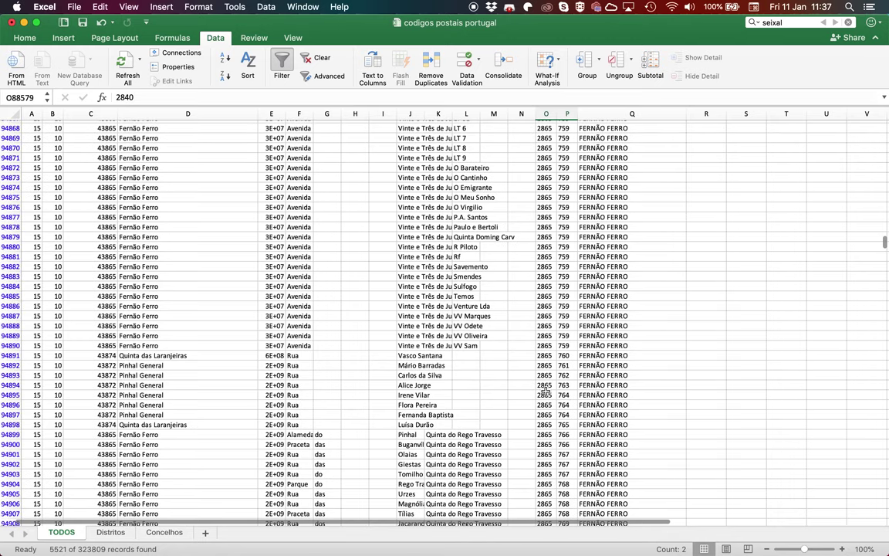
pyautogui.scroll(-4, 545, 392)
pyautogui.hscroll(-2, 545, 386)
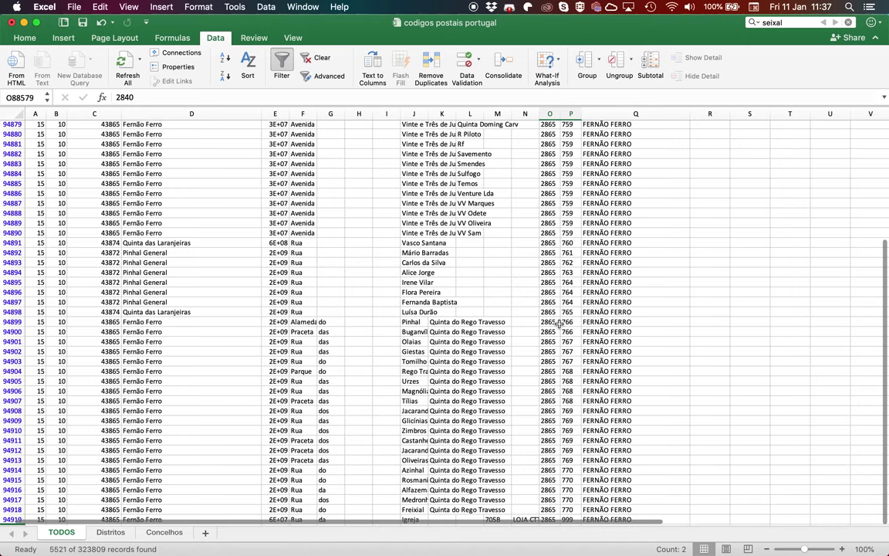
pyautogui.scroll(-20, 559, 323)
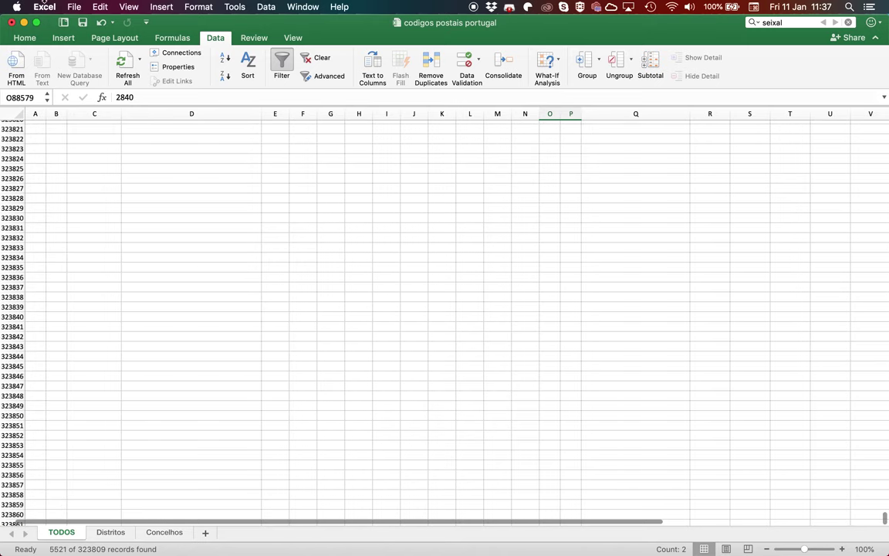
# Step: Switch from the spreadsheet to Chrome, add a new WooCommerce shipping zone and name it Seixal
pyautogui.click(24, 23)
pyautogui.click(261, 163)
pyautogui.click(265, 159)
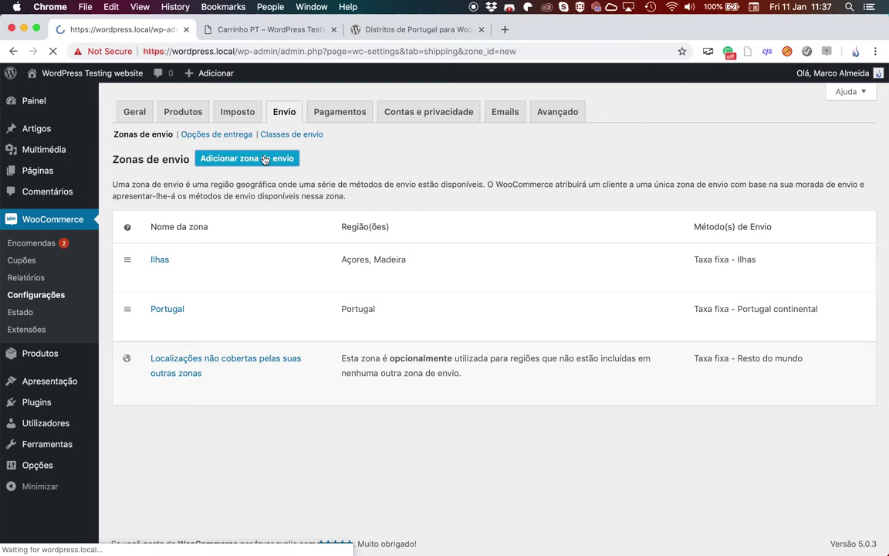
pyautogui.click(287, 193)
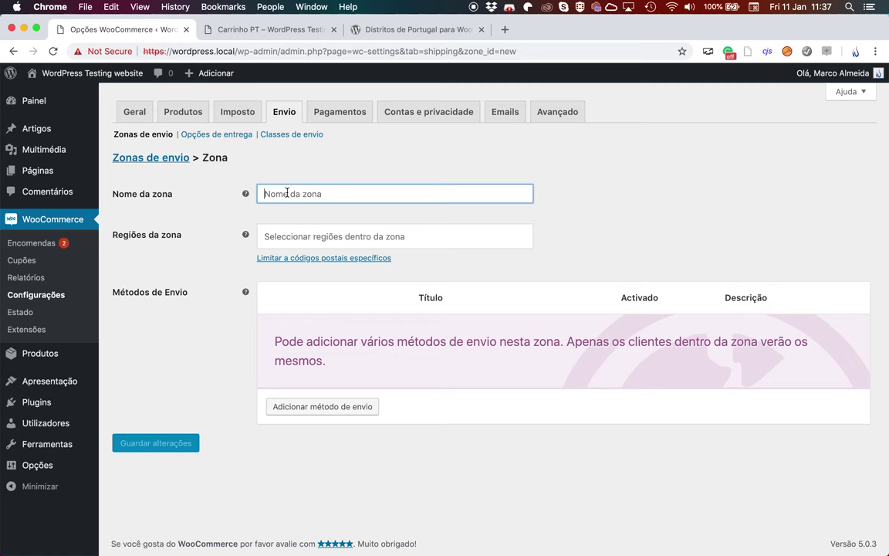
pyautogui.write('Seixal')
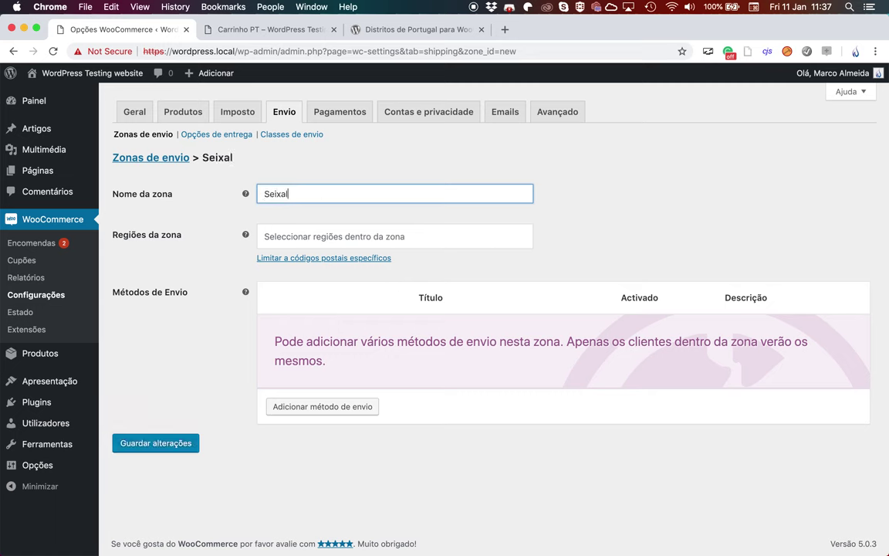
# Step: Add the Setúbal district as the Seixal zone's region
pyautogui.click(280, 236)
pyautogui.write('s')
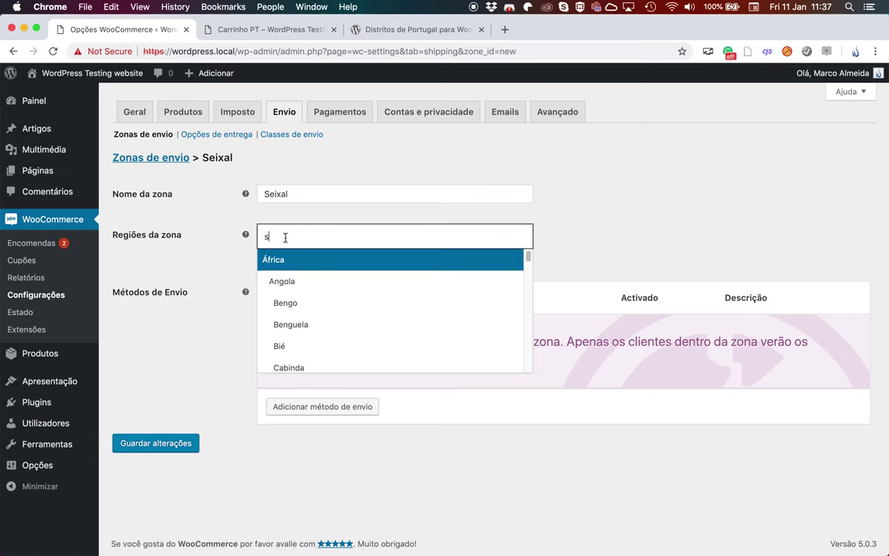
pyautogui.write('etu')
pyautogui.click(294, 261)
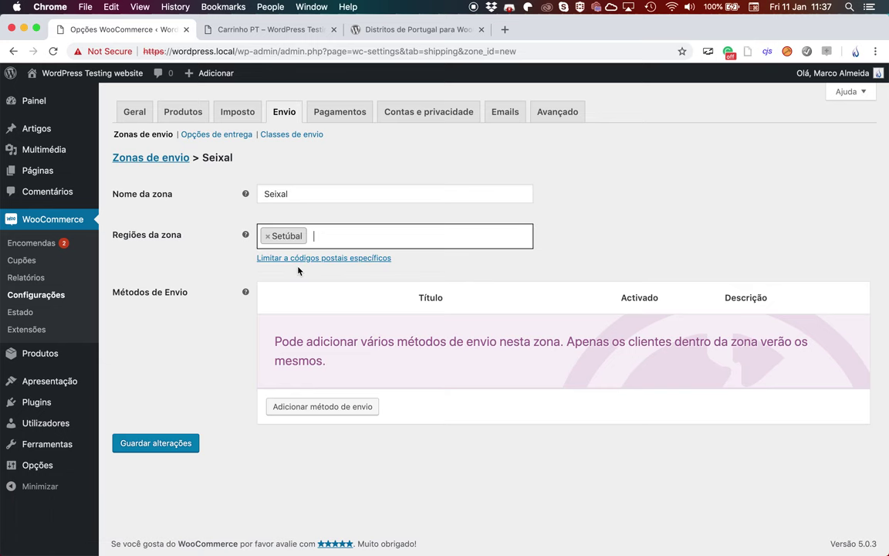
# Step: Limit the Seixal zone to the postal code range 2840-001...2865-999
pyautogui.click(308, 257)
pyautogui.click(307, 259)
pyautogui.write('2840-001...2864-999')
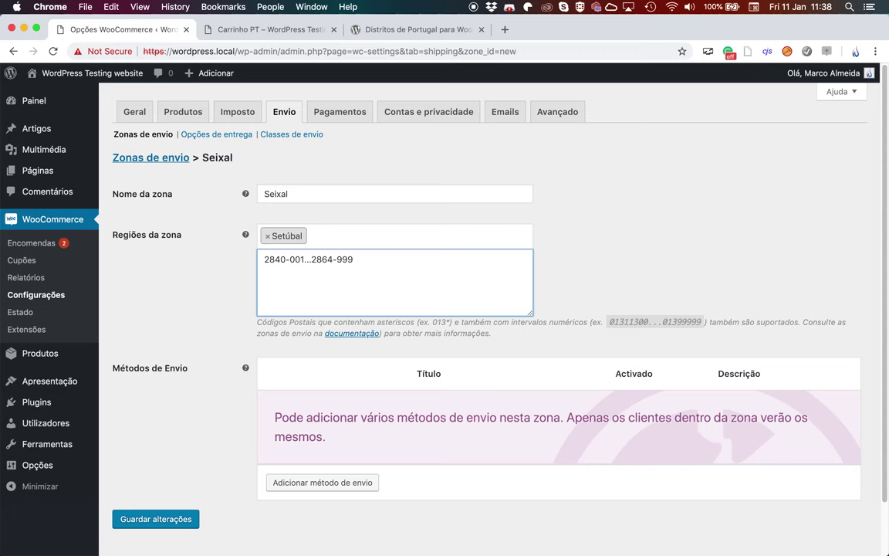
pyautogui.moveTo(327, 260); pyautogui.dragTo(333, 260)
pyautogui.write('5')
# Step: Add the Envio grátis shipping method to the Seixal zone and save the changes
pyautogui.click(336, 483)
pyautogui.click(287, 312)
pyautogui.click(286, 324)
pyautogui.click(589, 370)
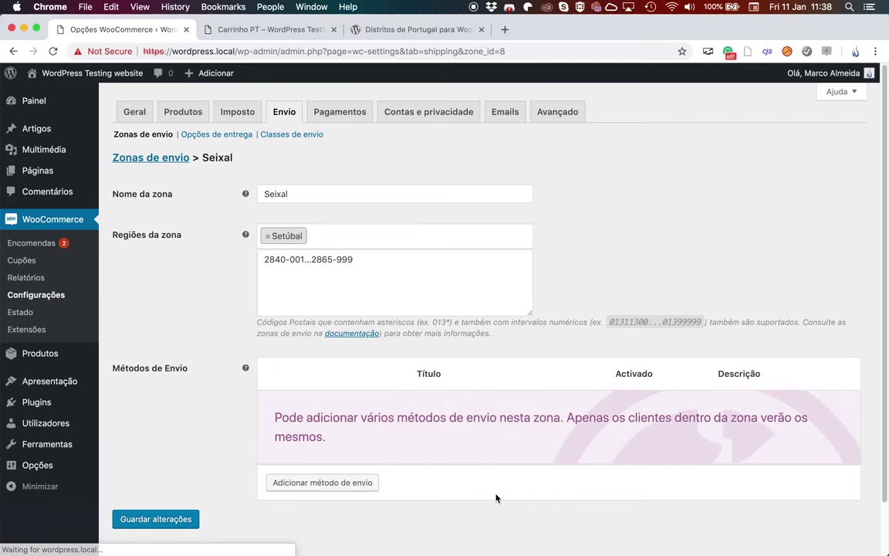
pyautogui.click(124, 520)
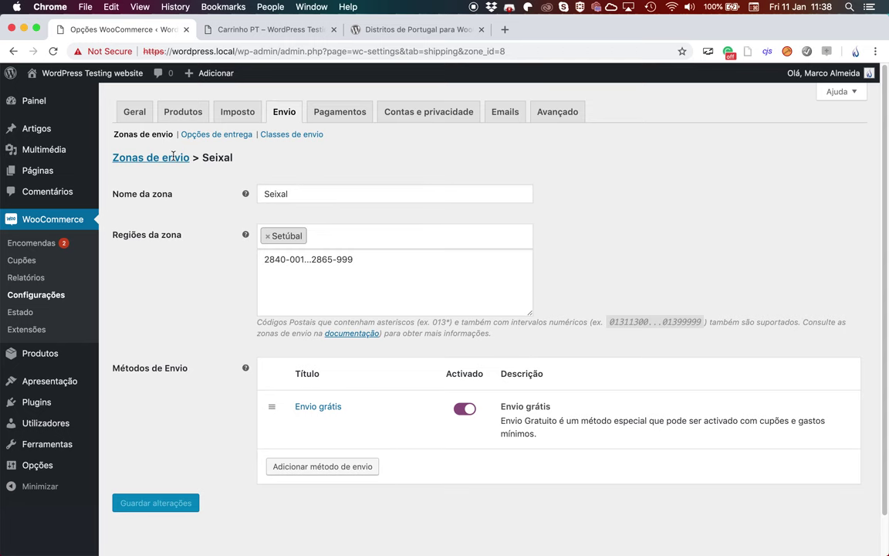
# Step: Return to the shipping zones list and move the Seixal zone above Ilhas
pyautogui.click(171, 158)
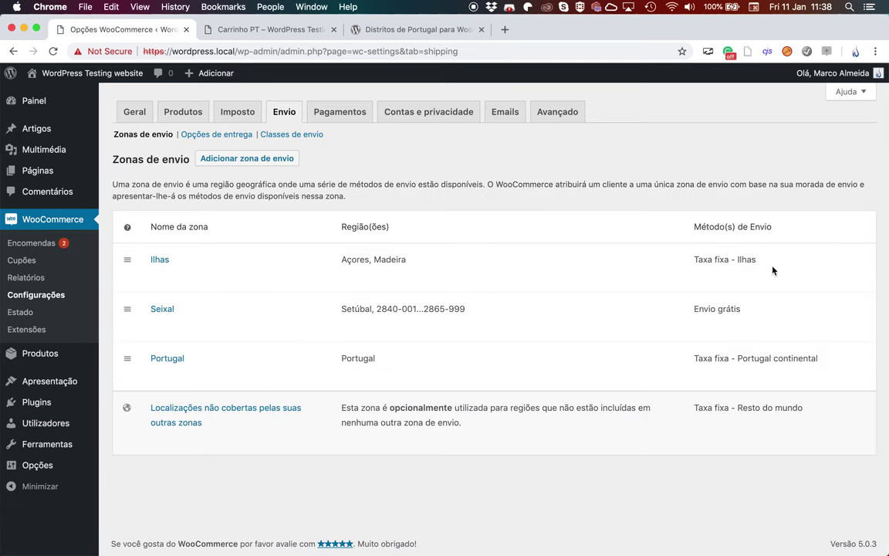
pyautogui.moveTo(170, 315)
pyautogui.moveTo(127, 312); pyautogui.dragTo(133, 261)
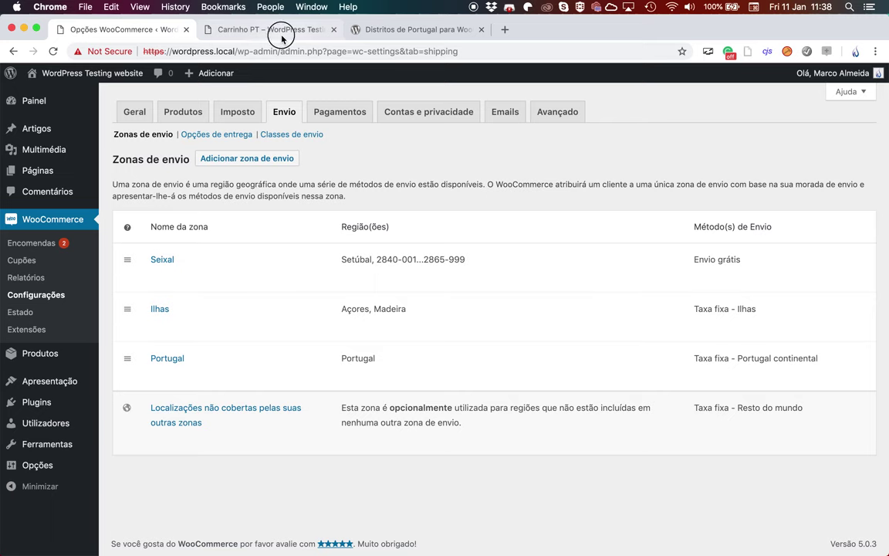
# Step: In the shopping cart, update the shipping address to Portugal and the Setúbal district, with no postal code
pyautogui.click(283, 35)
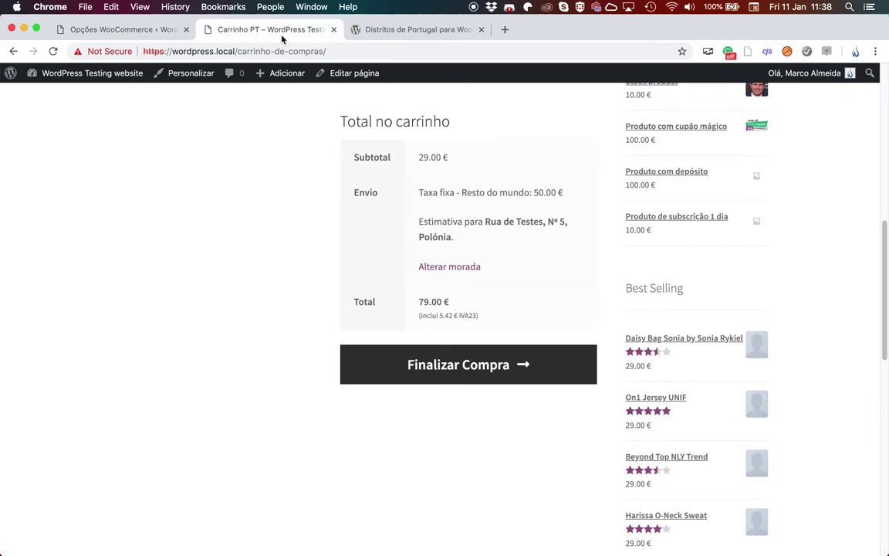
pyautogui.click(454, 266)
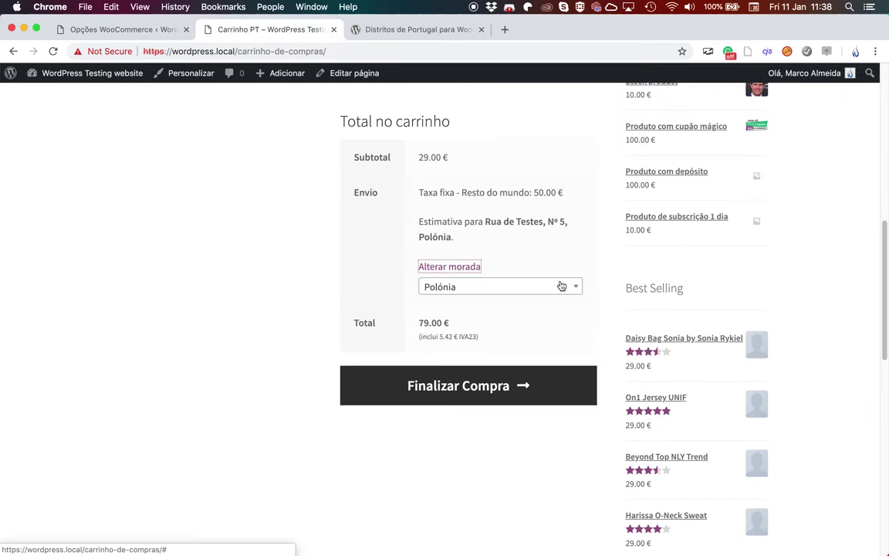
pyautogui.click(464, 298)
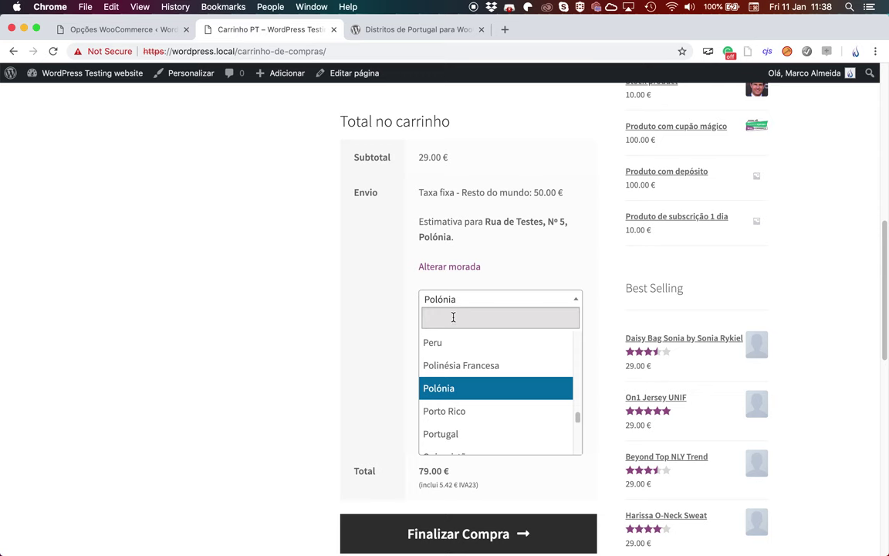
pyautogui.write('por')
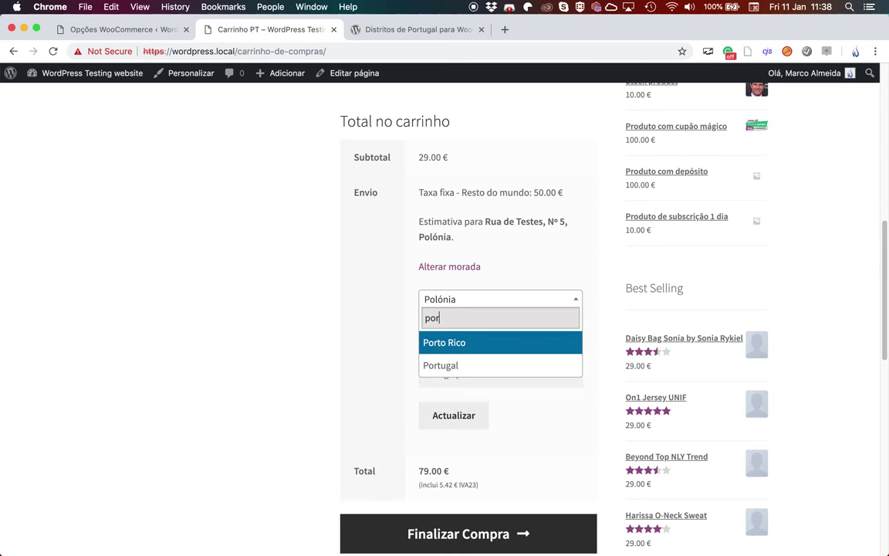
pyautogui.click(446, 365)
pyautogui.click(453, 334)
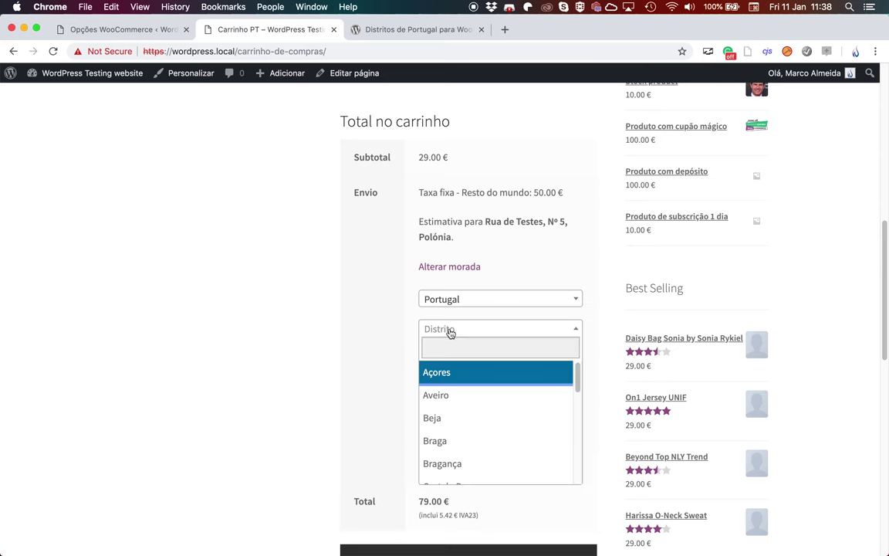
pyautogui.write('se')
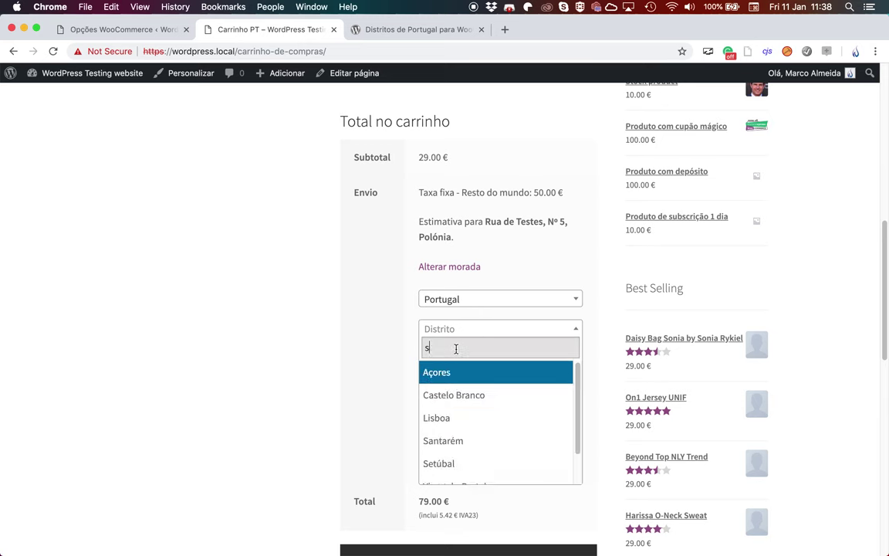
pyautogui.click(453, 374)
pyautogui.click(466, 445)
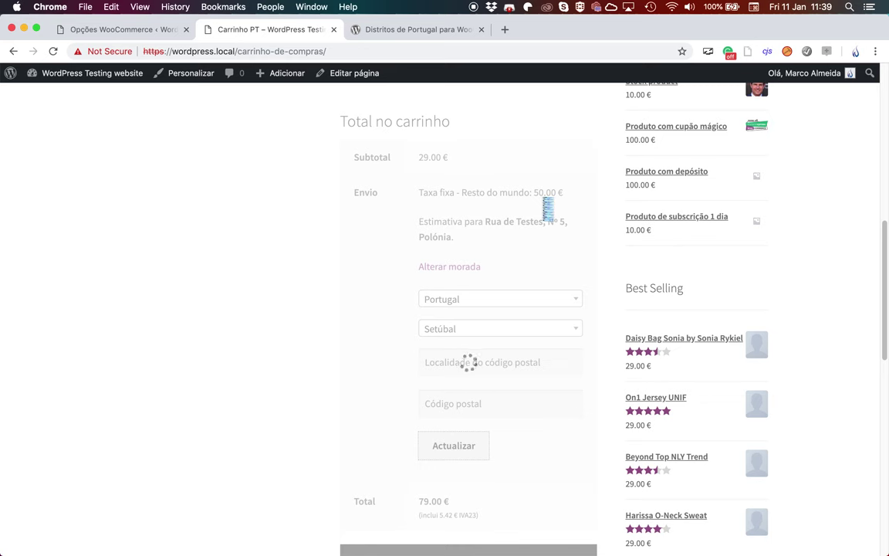
# Step: Add the postal code 2840-123 to the cart's shipping address and recalculate the shipping
pyautogui.click(465, 253)
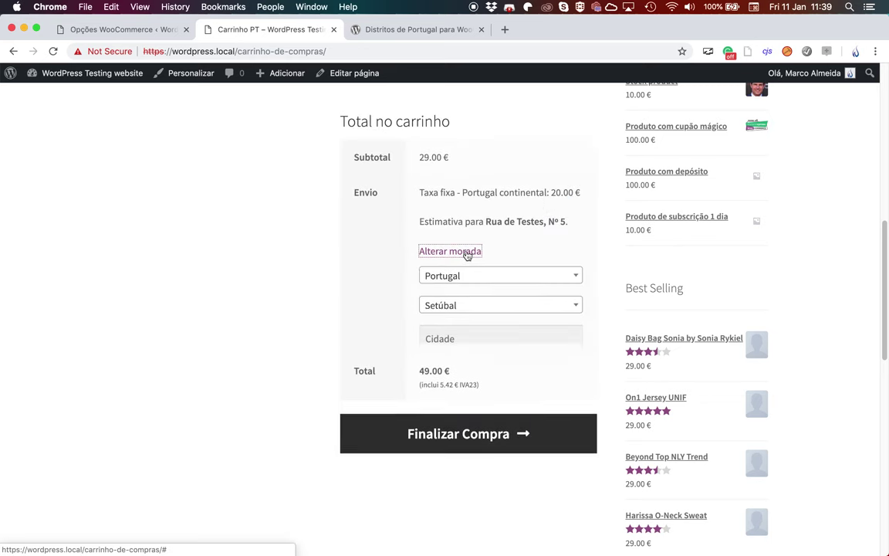
pyautogui.click(455, 395)
pyautogui.write('2840-123')
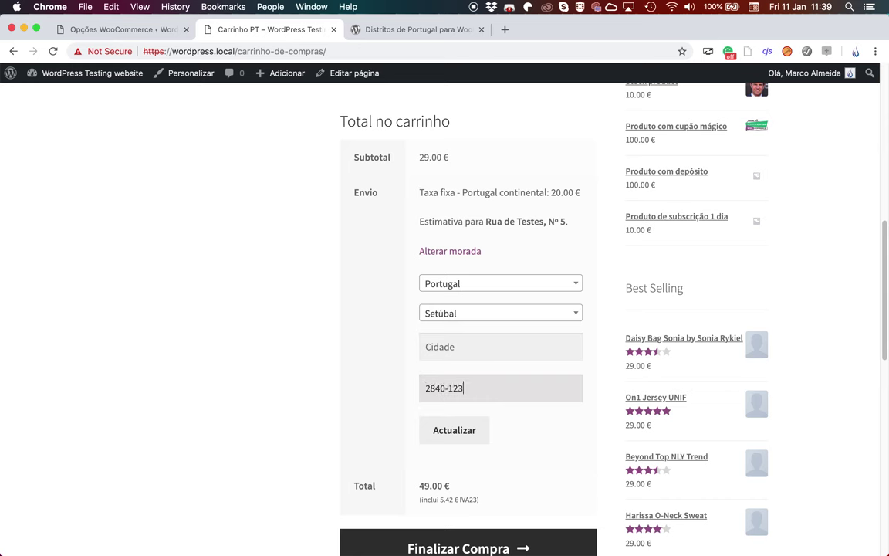
pyautogui.click(478, 439)
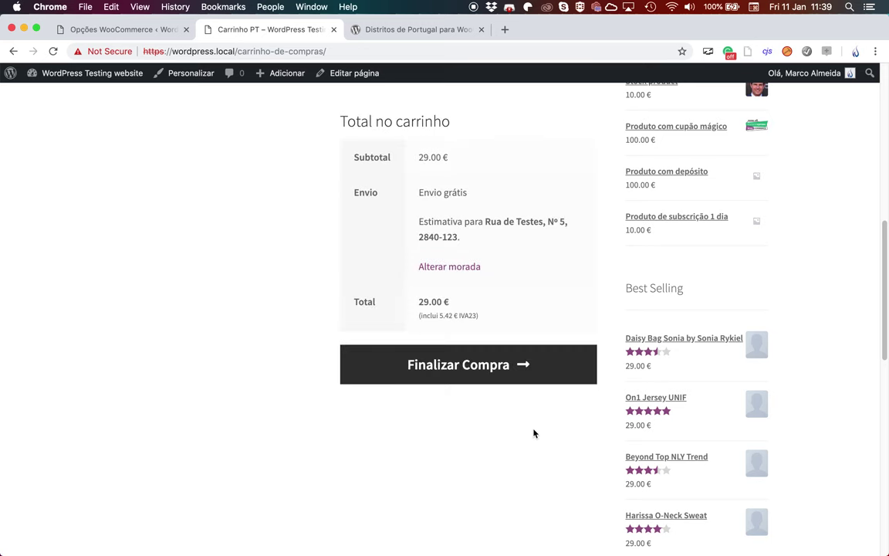
# Step: Review the Seixal zone's district and postal code range in the WooCommerce shipping zones list
pyautogui.click(120, 29)
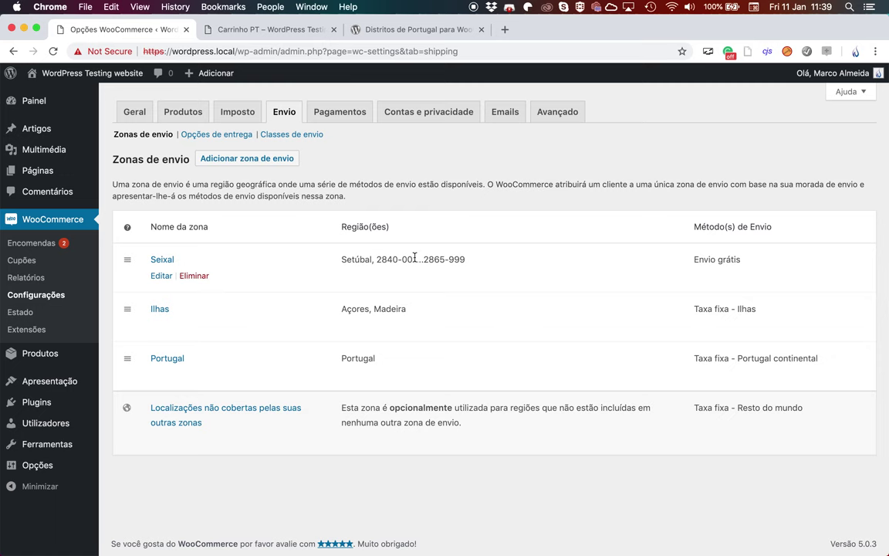
pyautogui.doubleClick(358, 261)
pyautogui.moveTo(378, 259); pyautogui.dragTo(463, 260)
pyautogui.click(414, 260)
pyautogui.moveTo(378, 259); pyautogui.dragTo(461, 258)
pyautogui.click(164, 277)
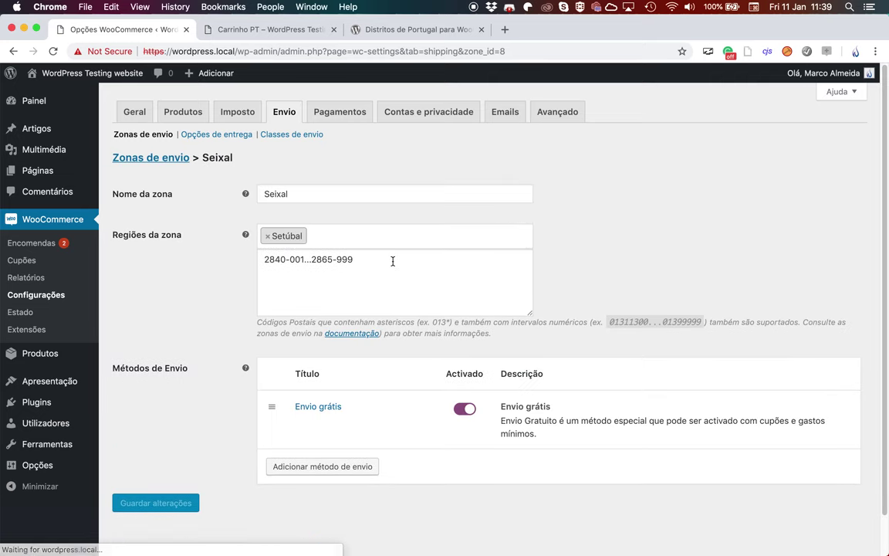
pyautogui.click(393, 261)
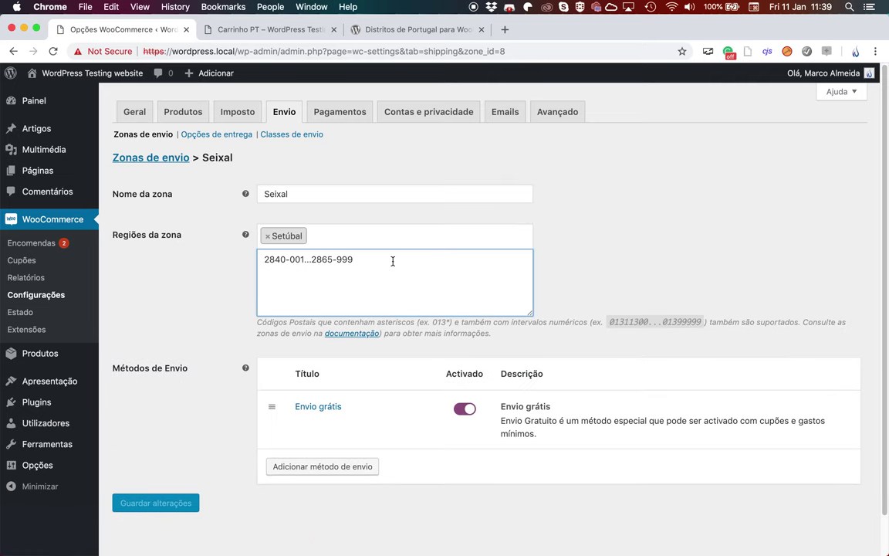
pyautogui.press('Return')
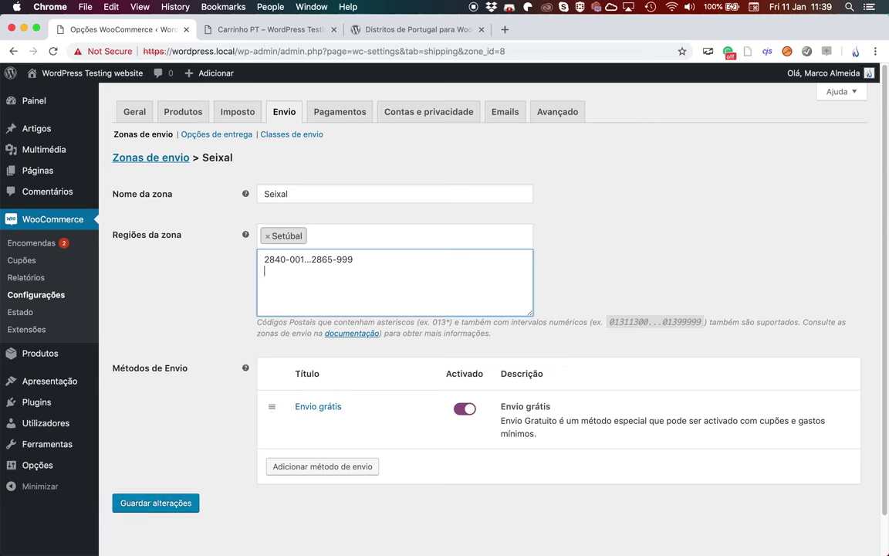
pyautogui.click(151, 158)
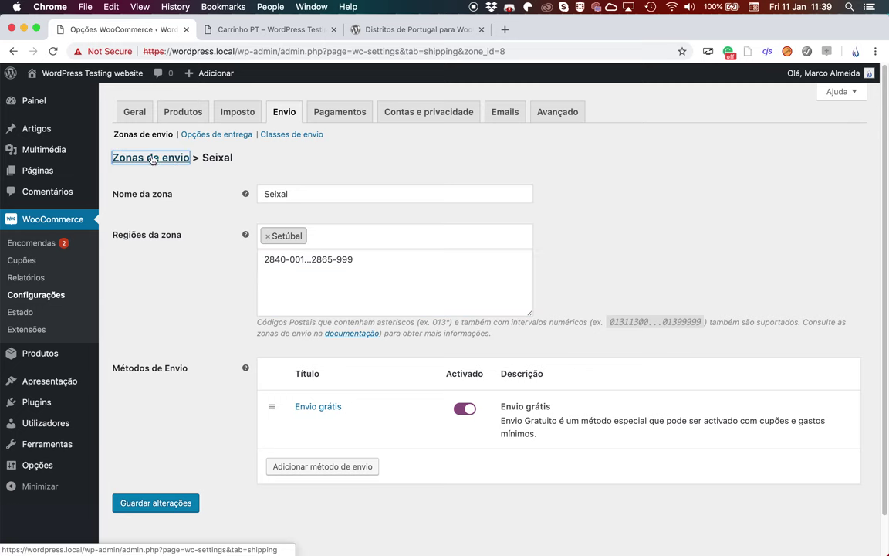
pyautogui.press('Return')
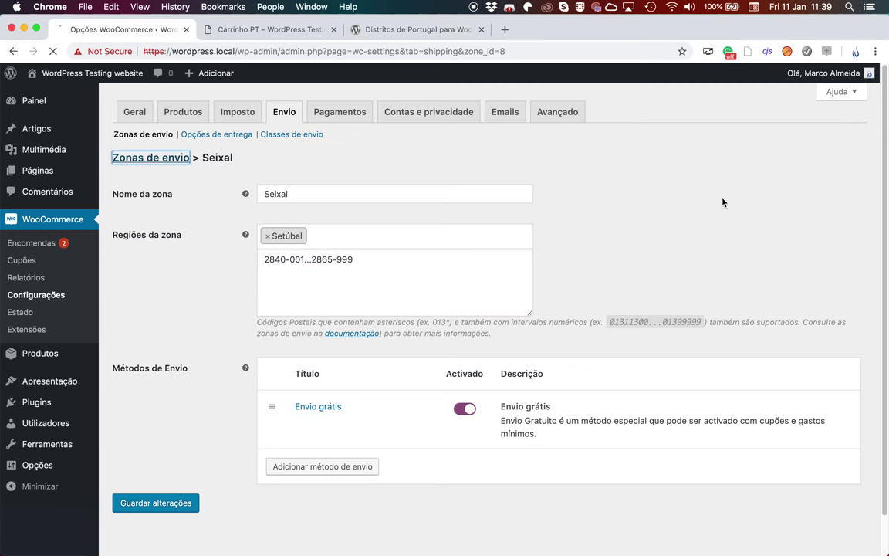